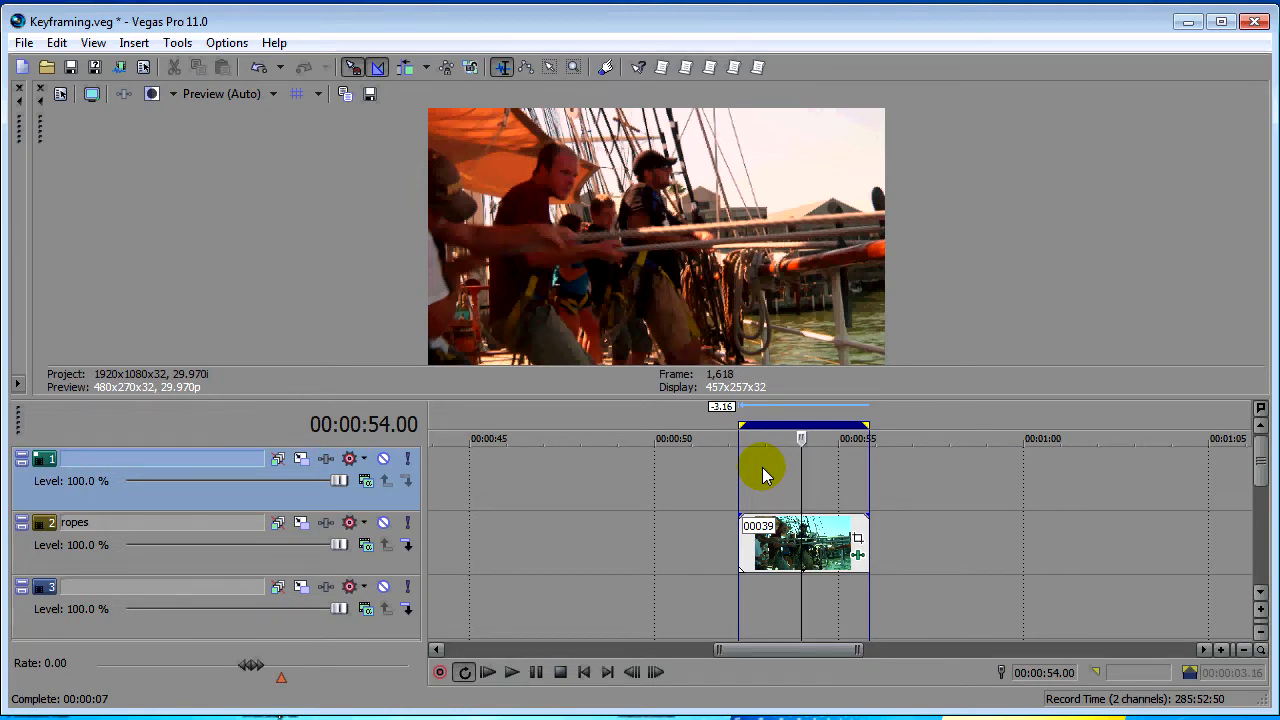
Insert a Titles & Text event on track 1 and trim it to end with the rigging clip.
{"action": "right_click", "coordinate": [763, 472]}
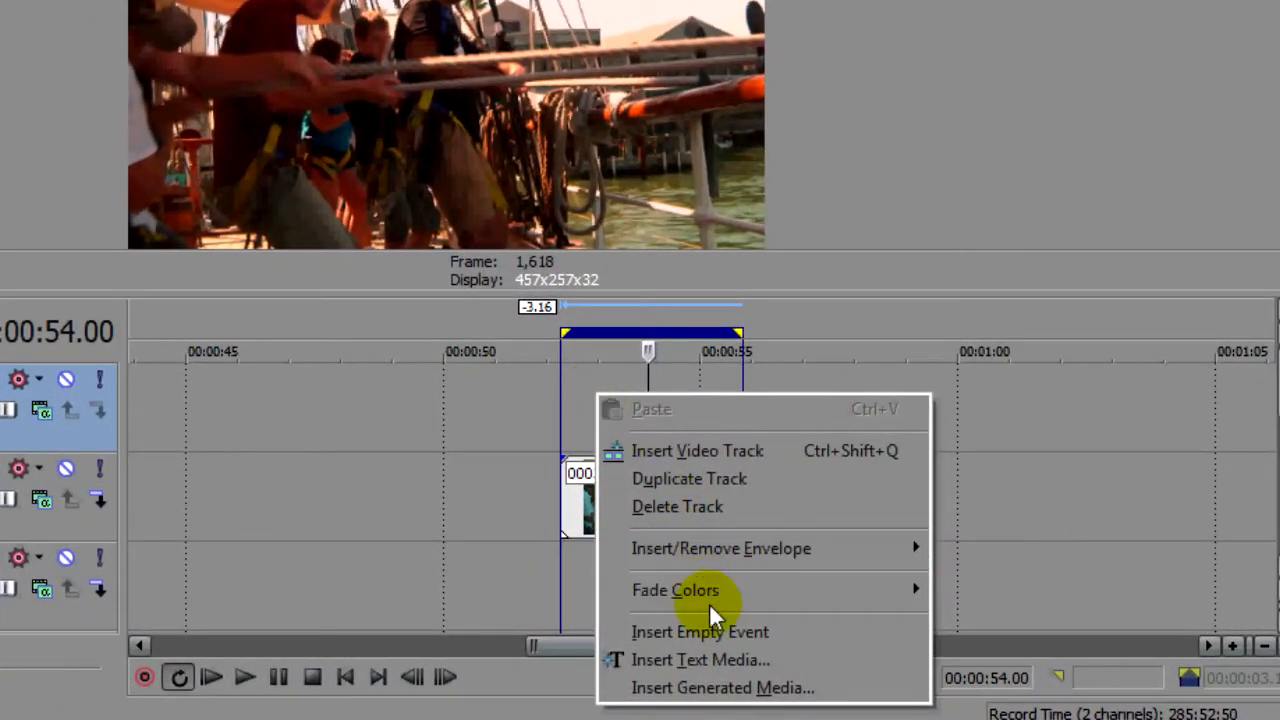
{"action": "left_click", "coordinate": [798, 668]}
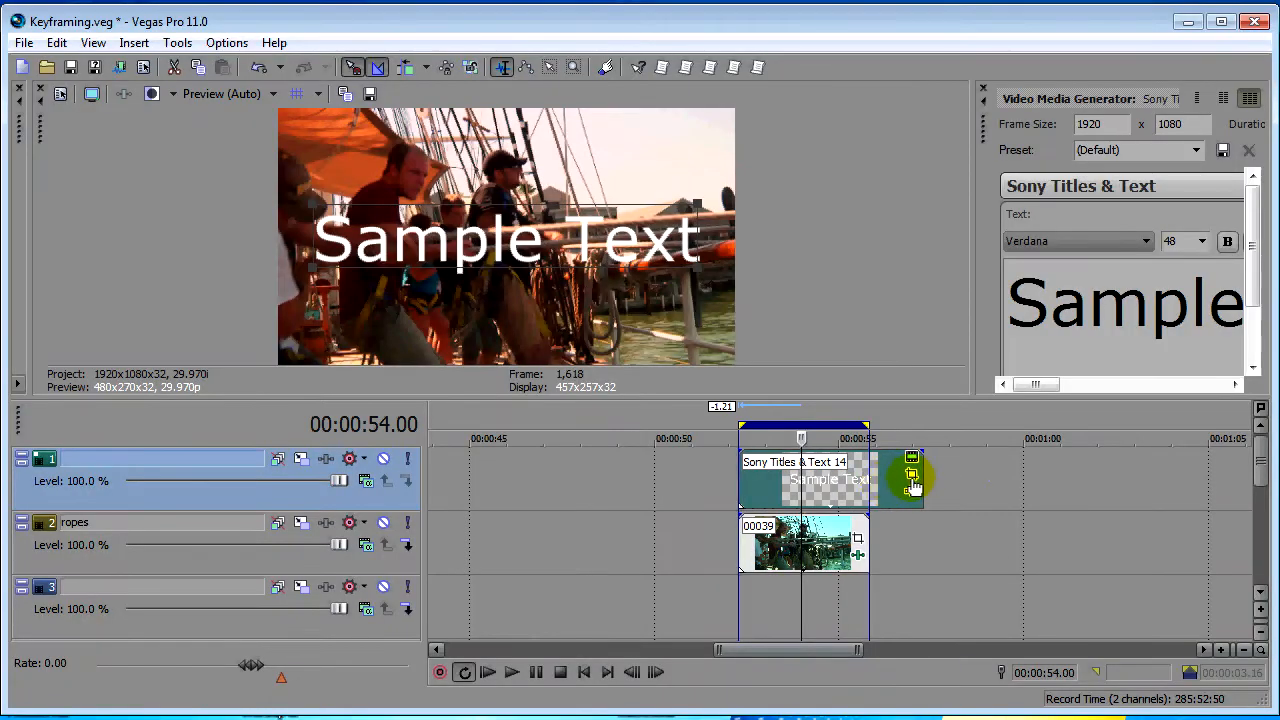
{"action": "left_click_drag", "start_coordinate": [913, 485], "coordinate": [877, 480]}
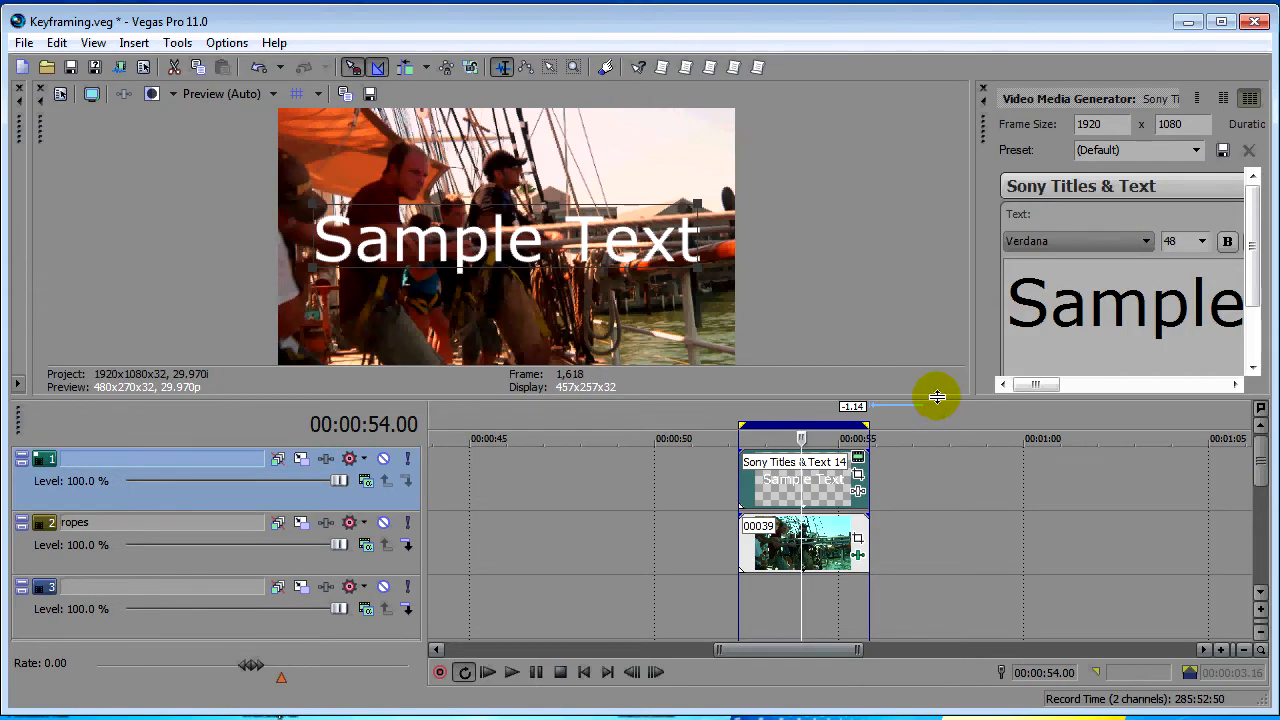
Enlarge the preview area and widen the title settings panel.
{"action": "left_click_drag", "start_coordinate": [937, 398], "coordinate": [910, 512]}
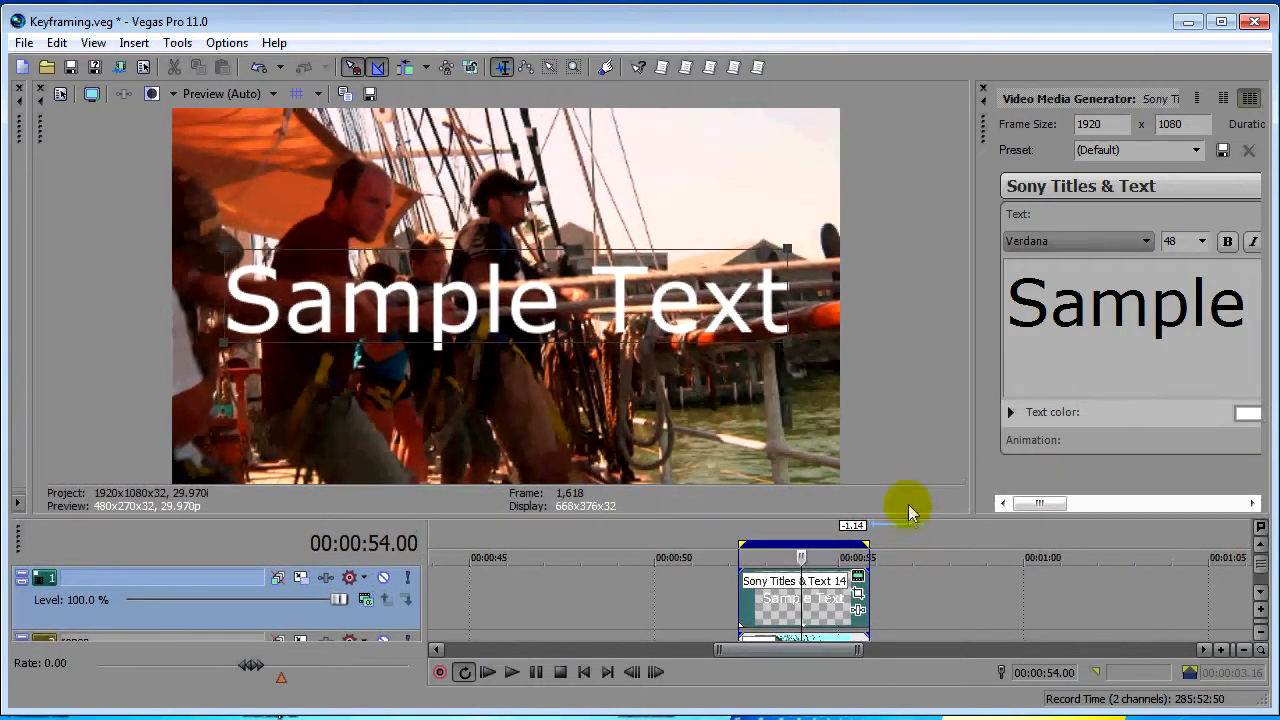
{"action": "left_click_drag", "start_coordinate": [970, 395], "coordinate": [458, 399]}
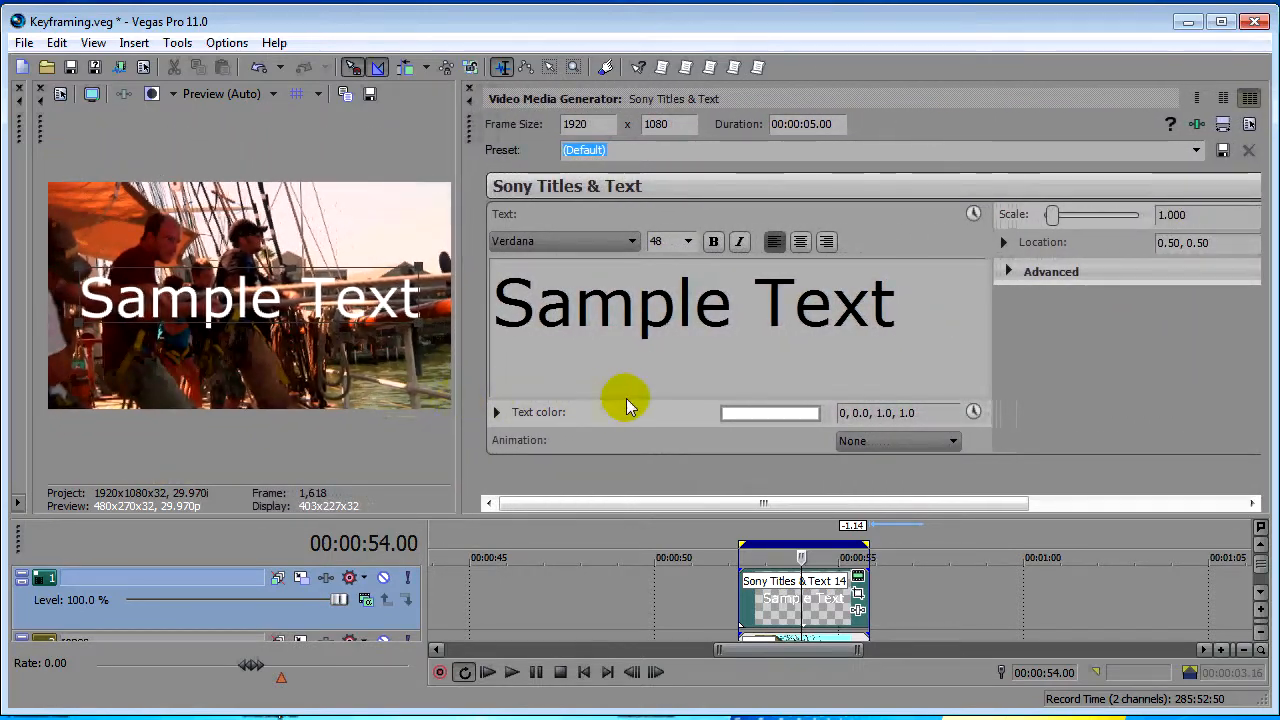
Replace Sample Text with 'Riggin'' over 'The Ropes' on two lines, both centre-aligned.
{"action": "triple_click", "coordinate": [920, 300]}
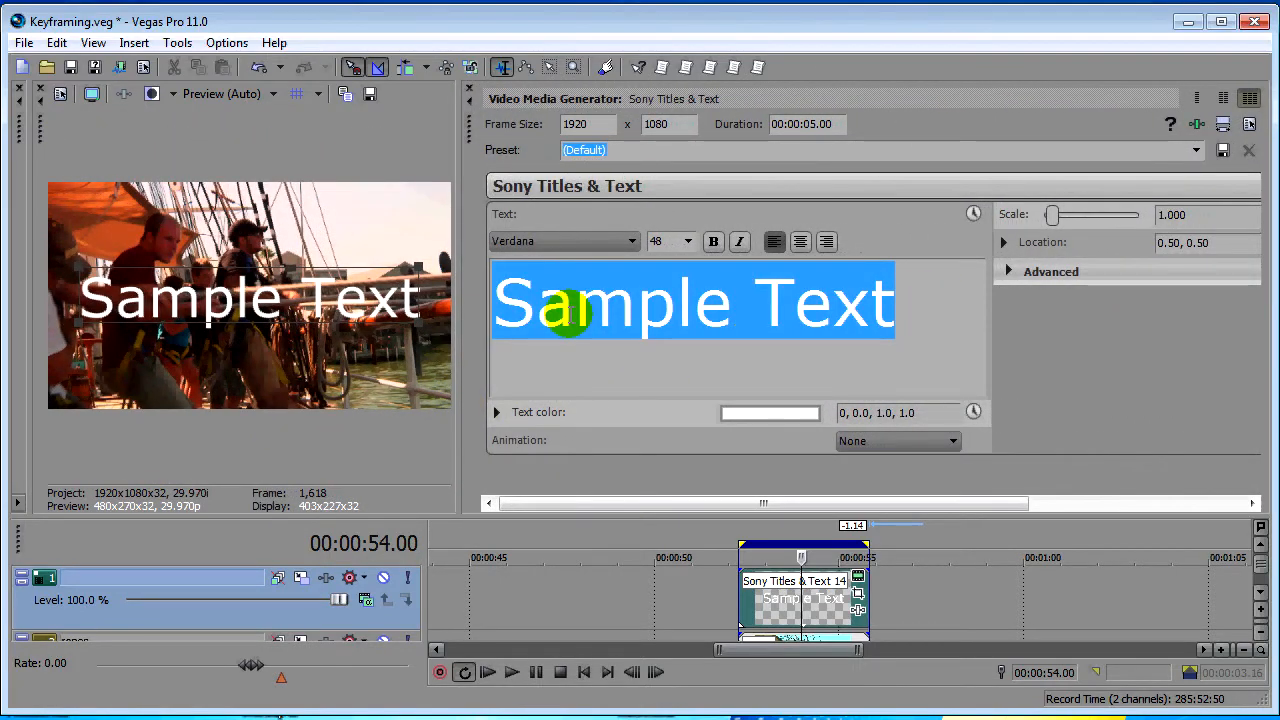
{"action": "type", "text": "Rig"}
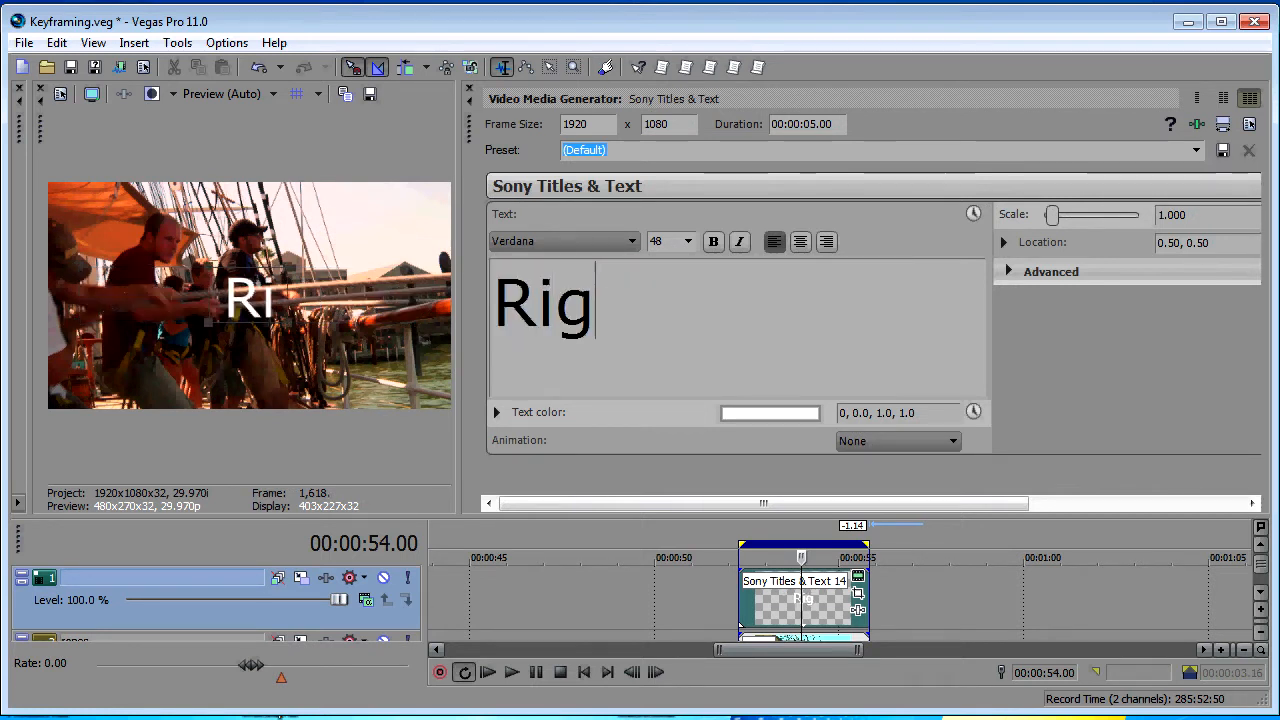
{"action": "type", "text": "gin'"}
{"action": "key", "text": "Return"}
{"action": "type", "text": "The"}
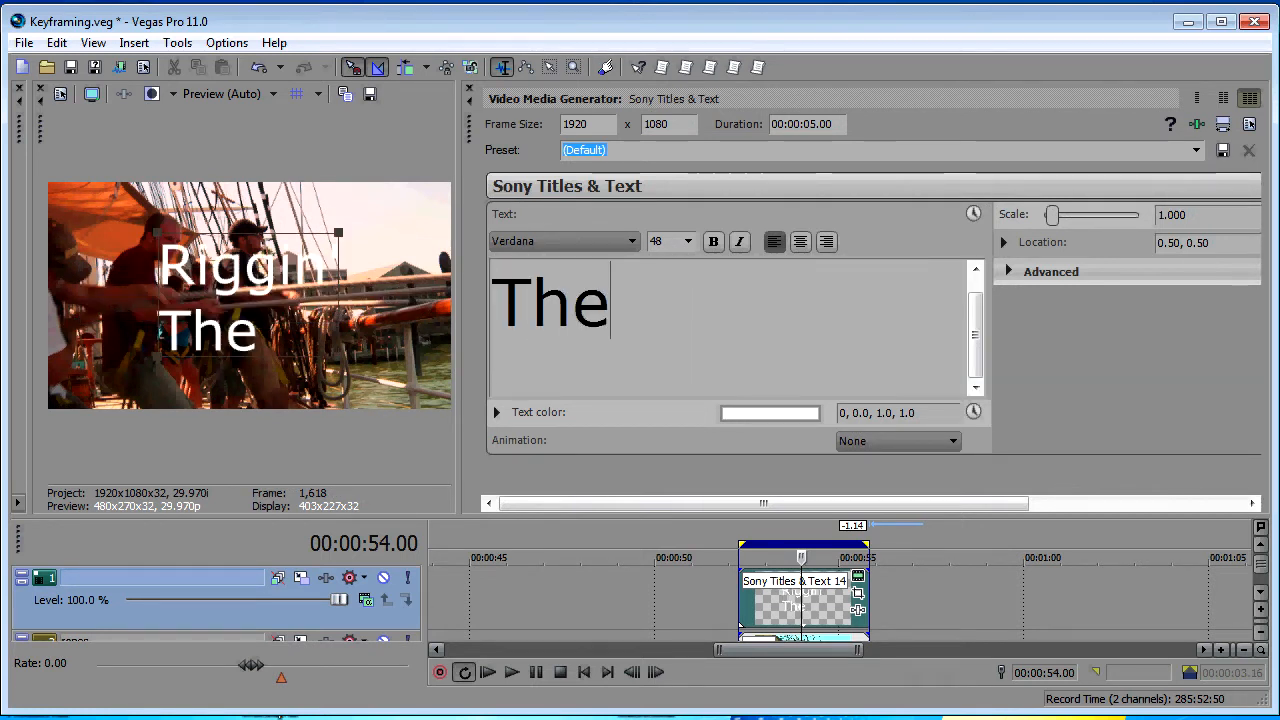
{"action": "type", "text": " Rope"}
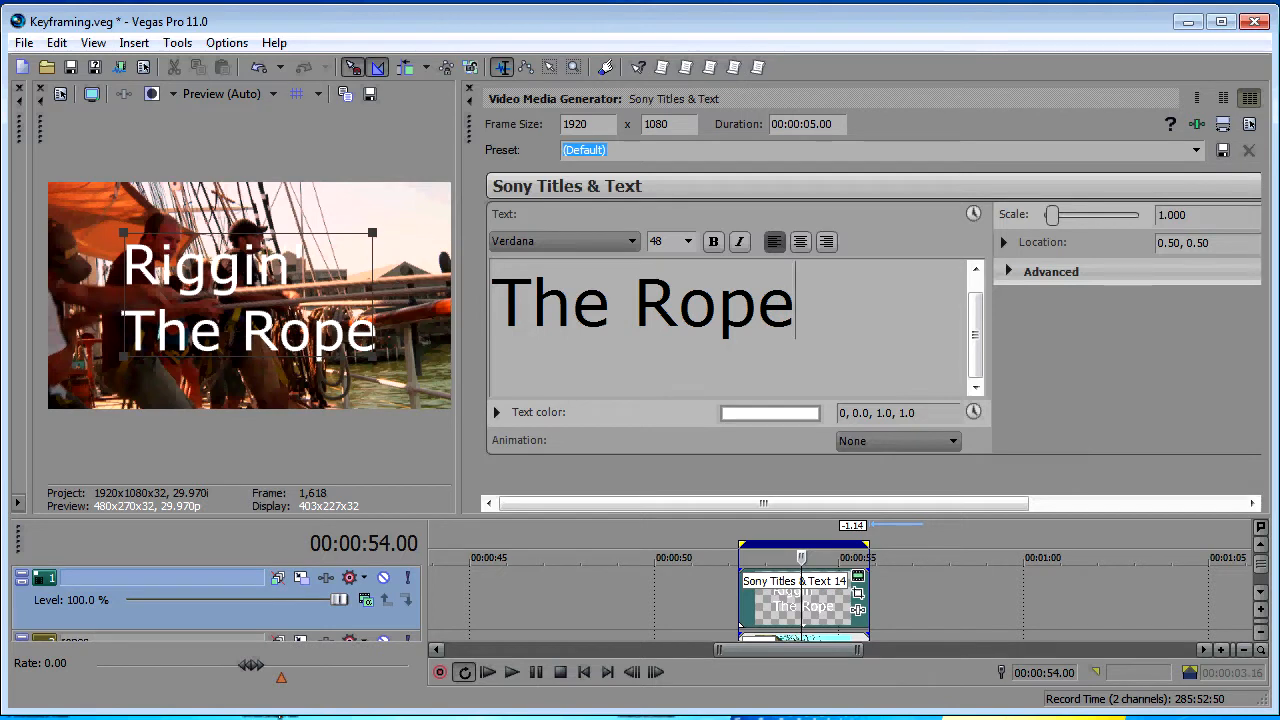
{"action": "type", "text": "s"}
{"action": "key", "text": "ctrl+a"}
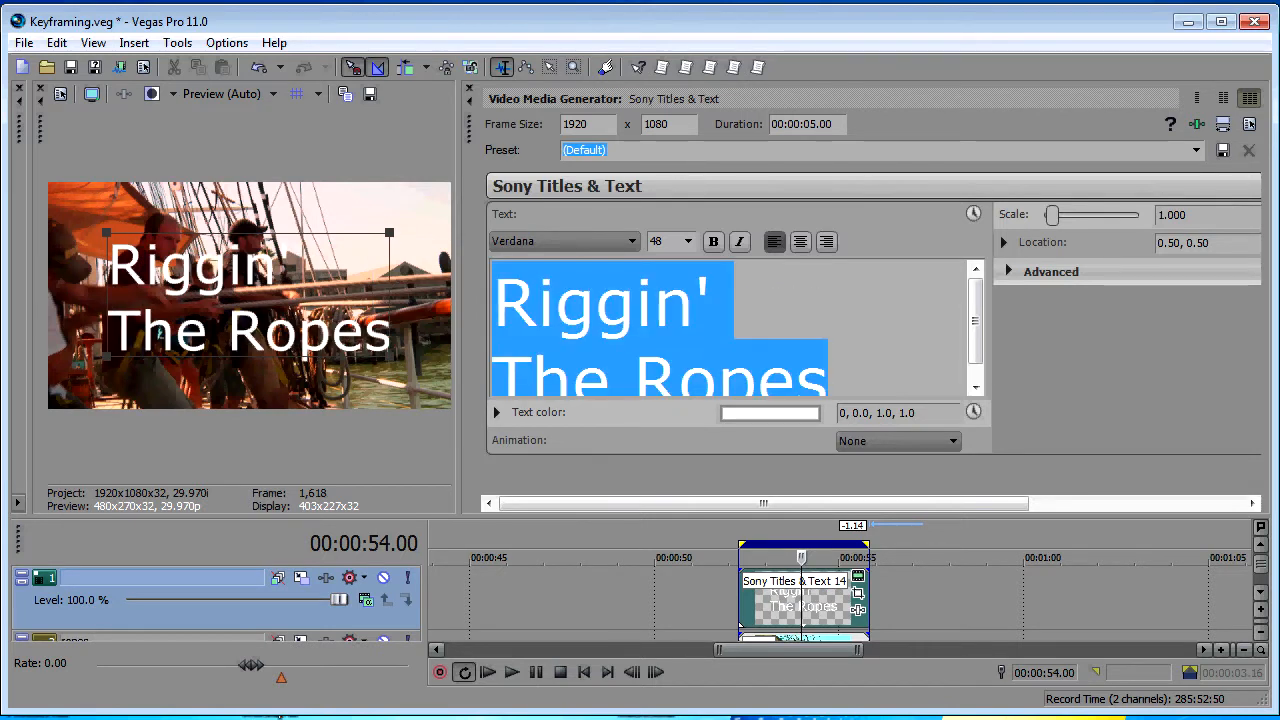
{"action": "left_click", "coordinate": [799, 241]}
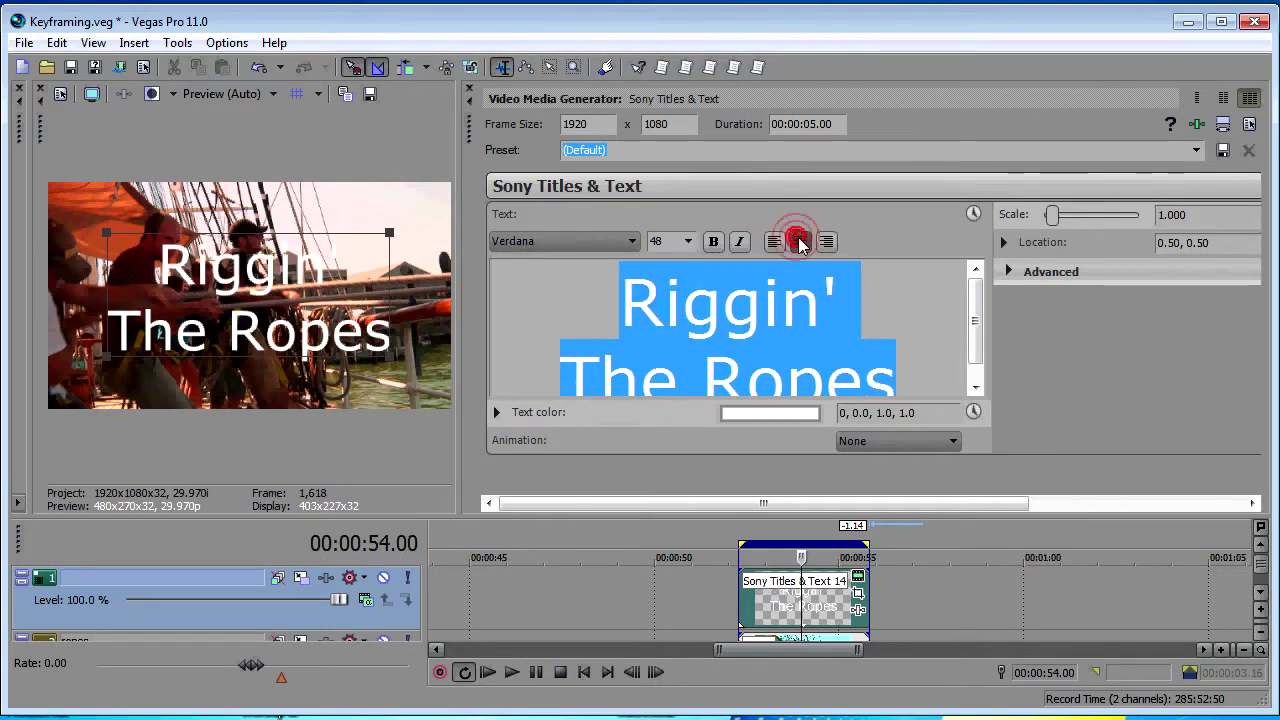
Play back the title from its start to preview it over the footage.
{"action": "left_click", "coordinate": [751, 603]}
{"action": "key", "text": "space"}
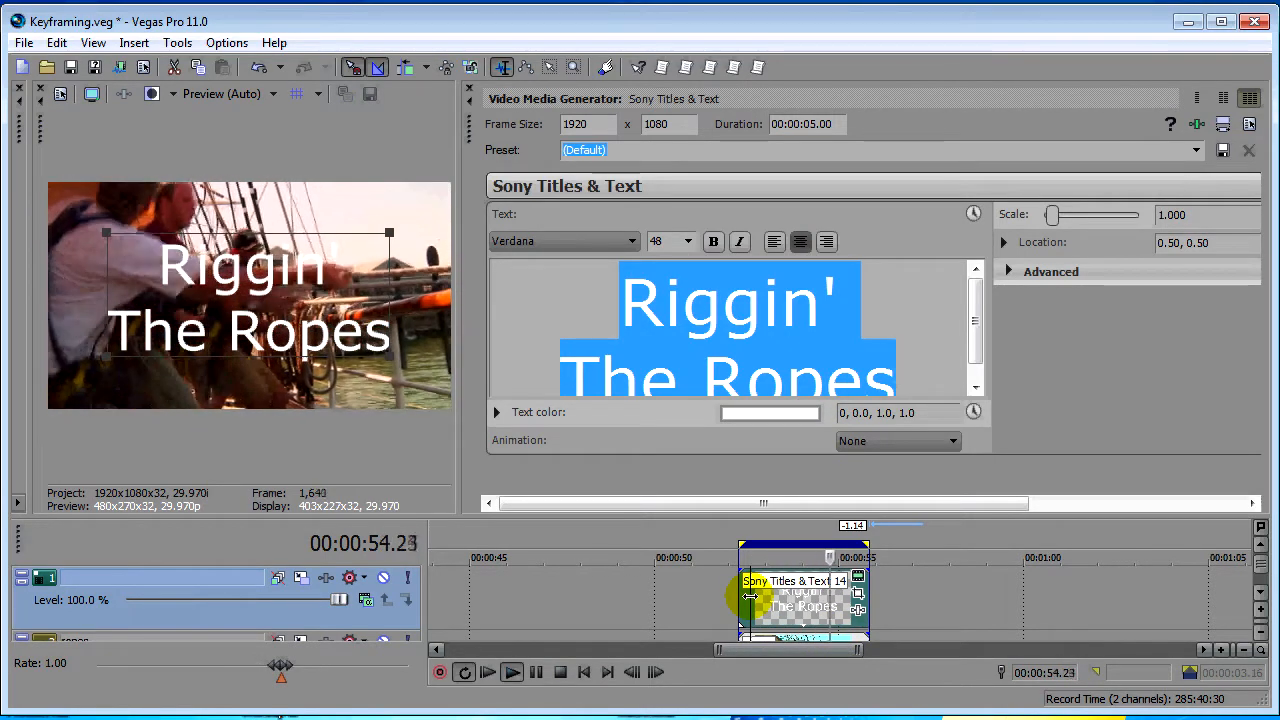
{"action": "key", "text": "space"}
{"action": "key", "text": "space"}
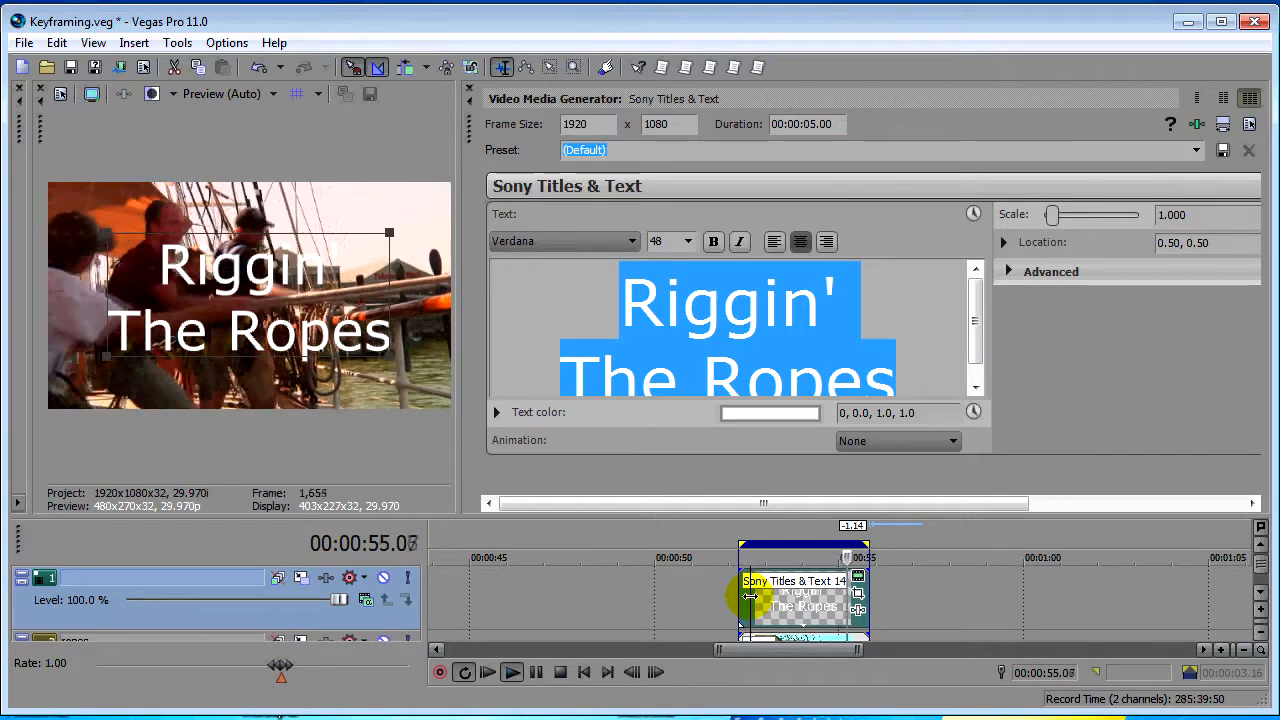
{"action": "key", "text": "space"}
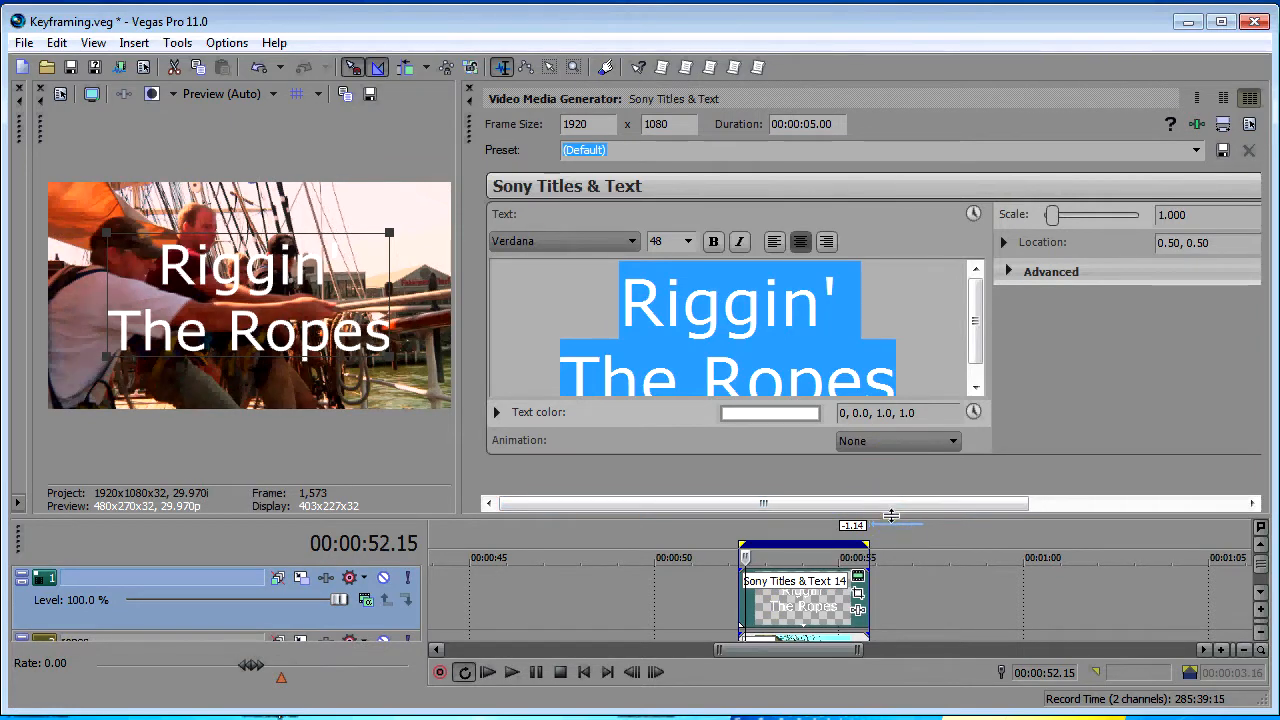
{"action": "left_click_drag", "start_coordinate": [890, 517], "coordinate": [881, 577]}
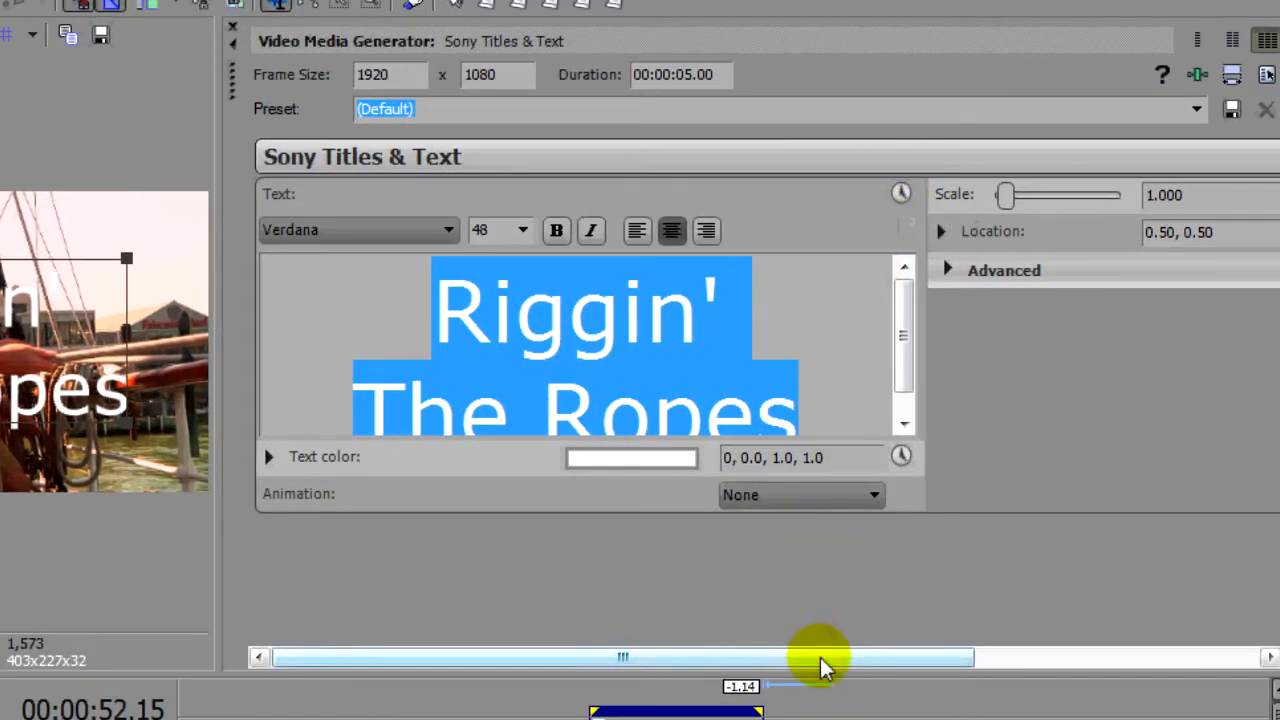
{"action": "left_click_drag", "start_coordinate": [830, 657], "coordinate": [1030, 670]}
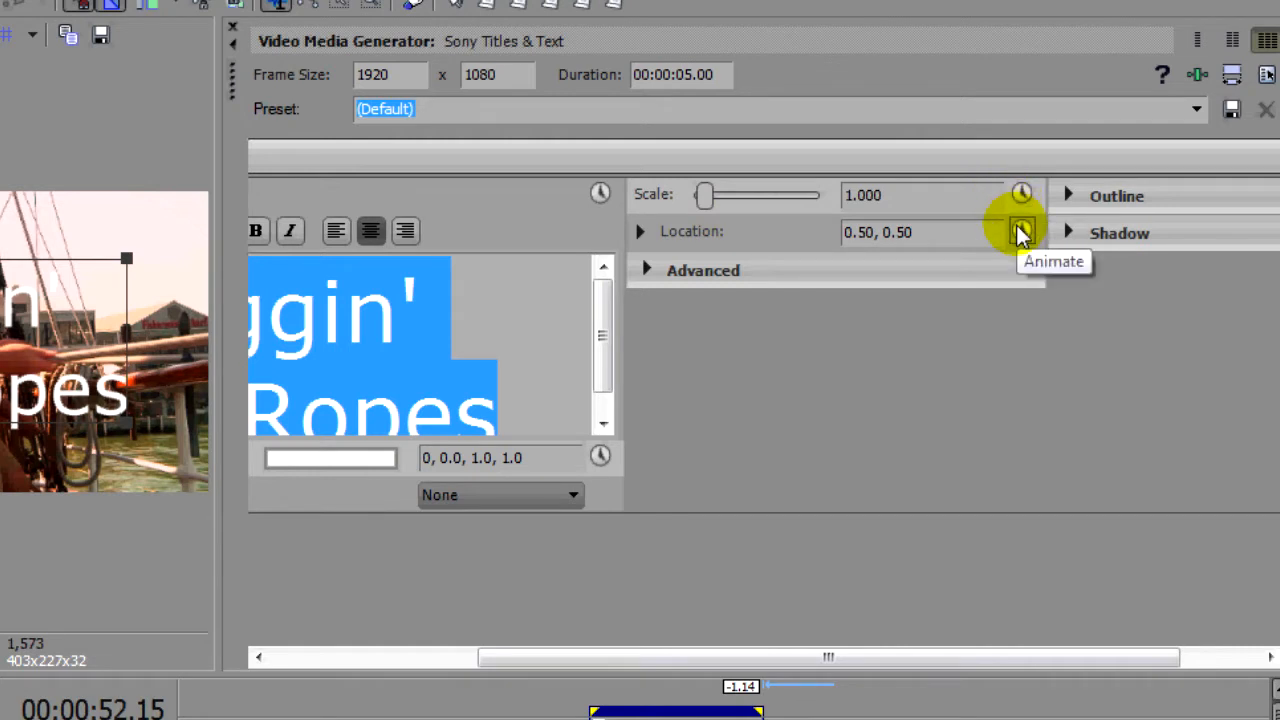
Toggle the Advanced settings and enable keyframe animation for the title's Scale.
{"action": "left_click", "coordinate": [646, 270]}
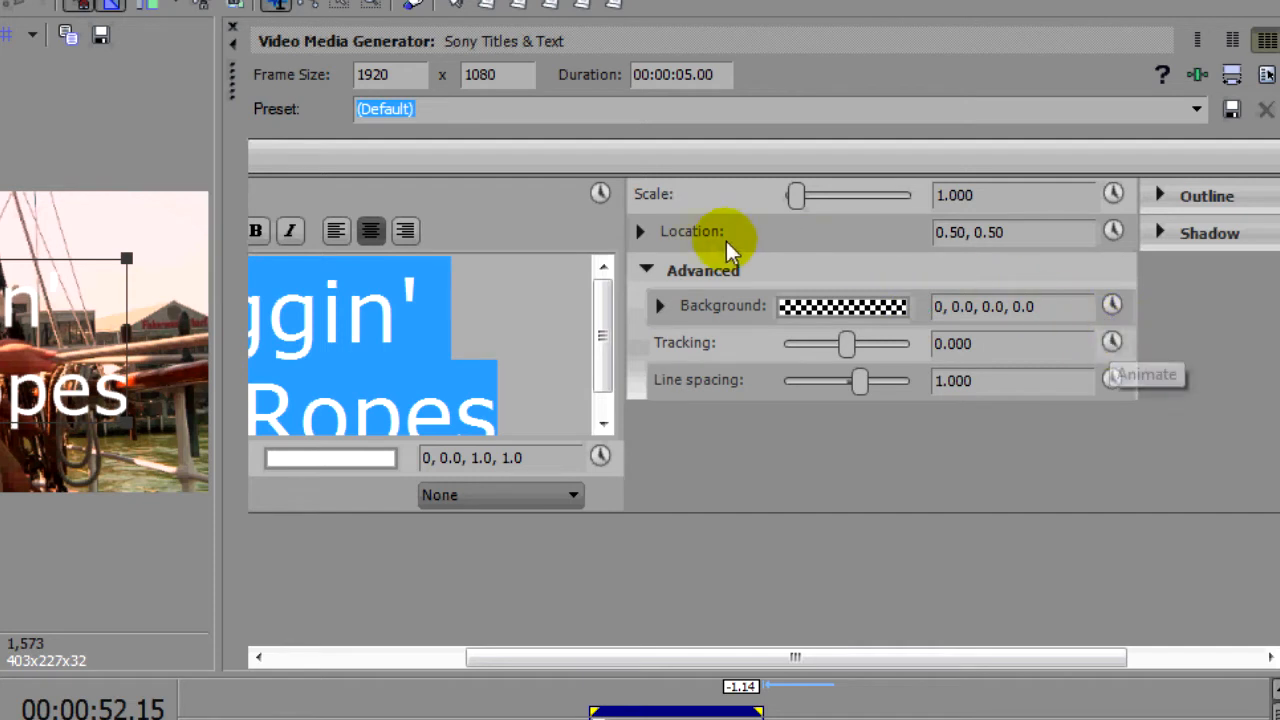
{"action": "left_click", "coordinate": [646, 270]}
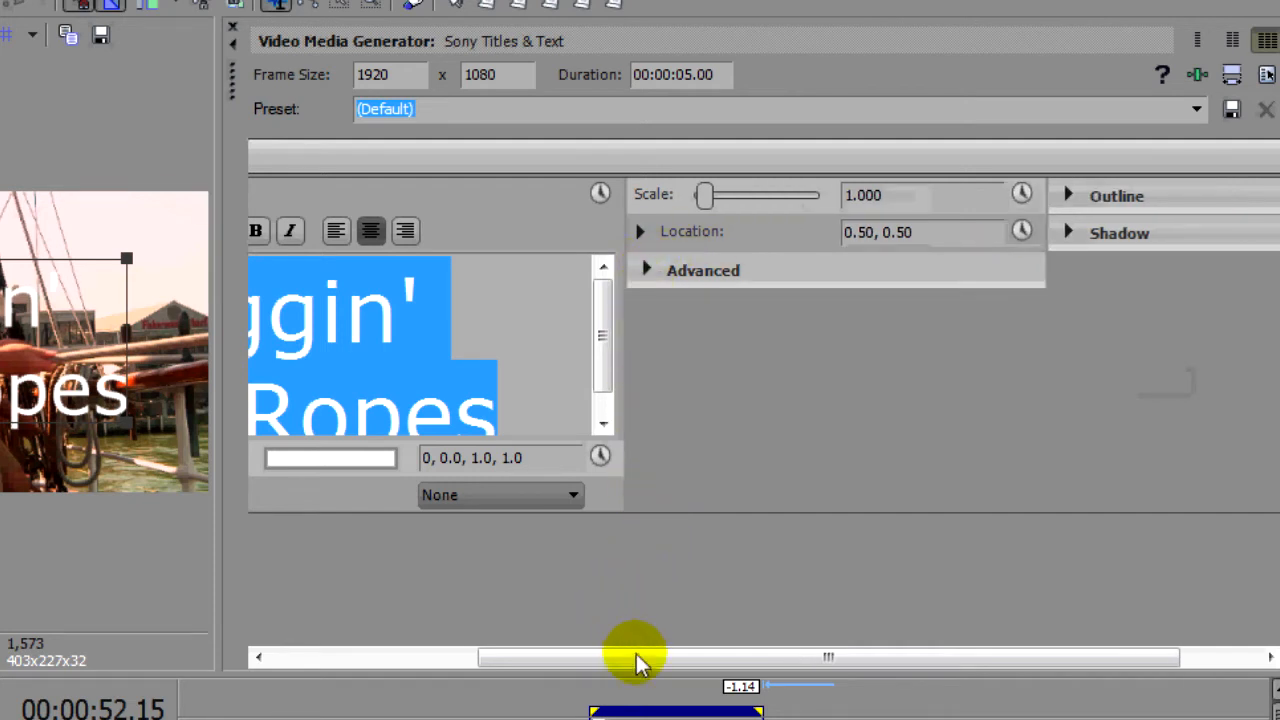
{"action": "left_click_drag", "start_coordinate": [640, 656], "coordinate": [423, 656]}
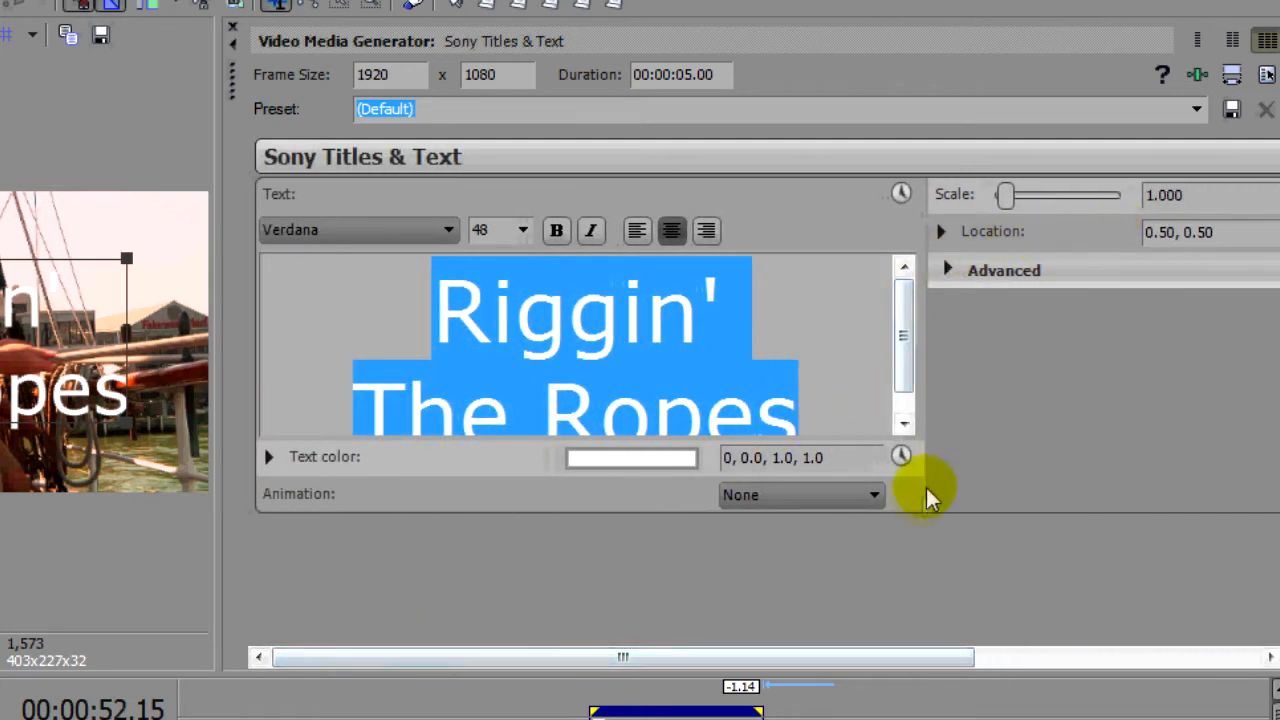
{"action": "left_click_drag", "start_coordinate": [820, 656], "coordinate": [975, 660]}
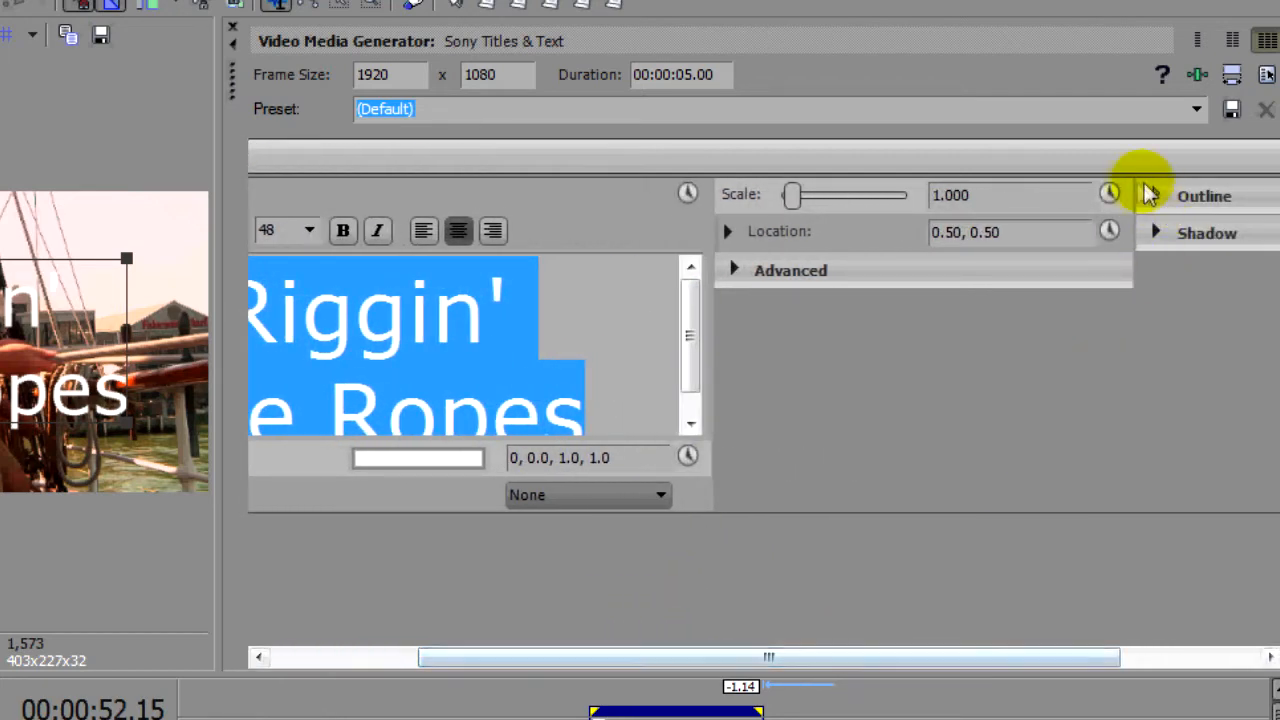
{"action": "left_click", "coordinate": [1110, 195]}
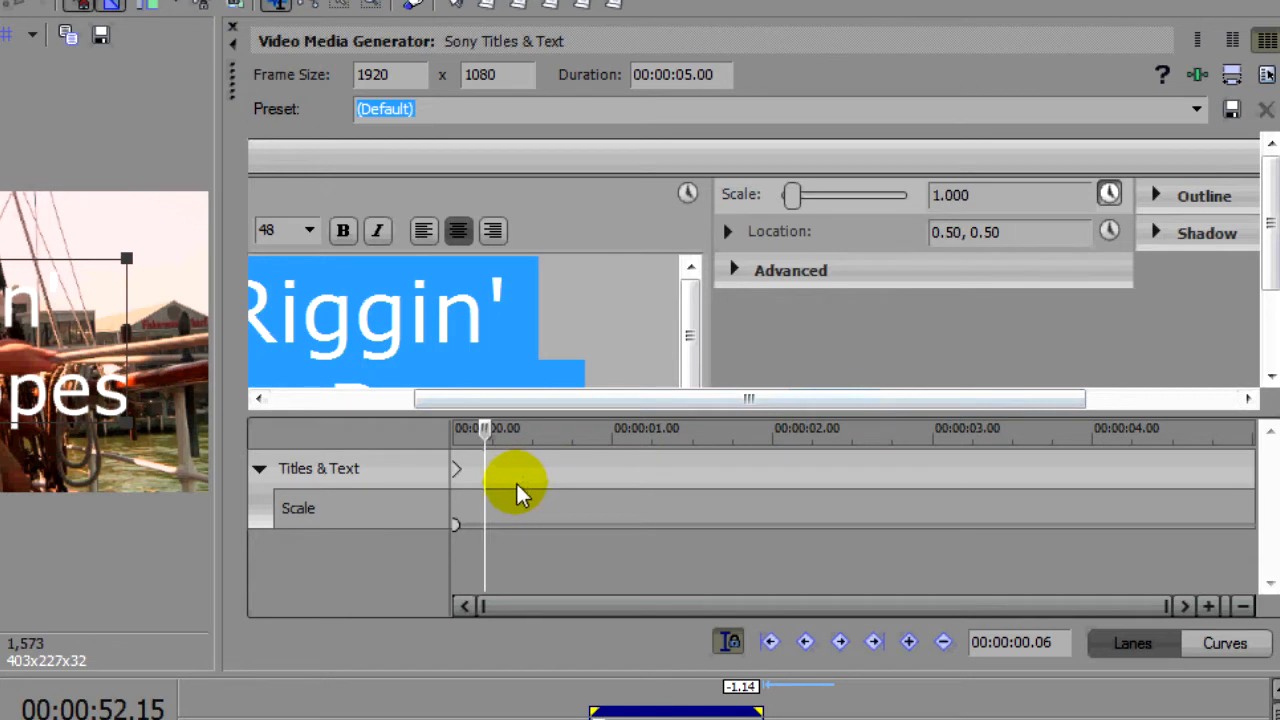
Expand the animation lanes to show Scale, briefly enabling then disabling Location and Text animation.
{"action": "left_click", "coordinate": [260, 470]}
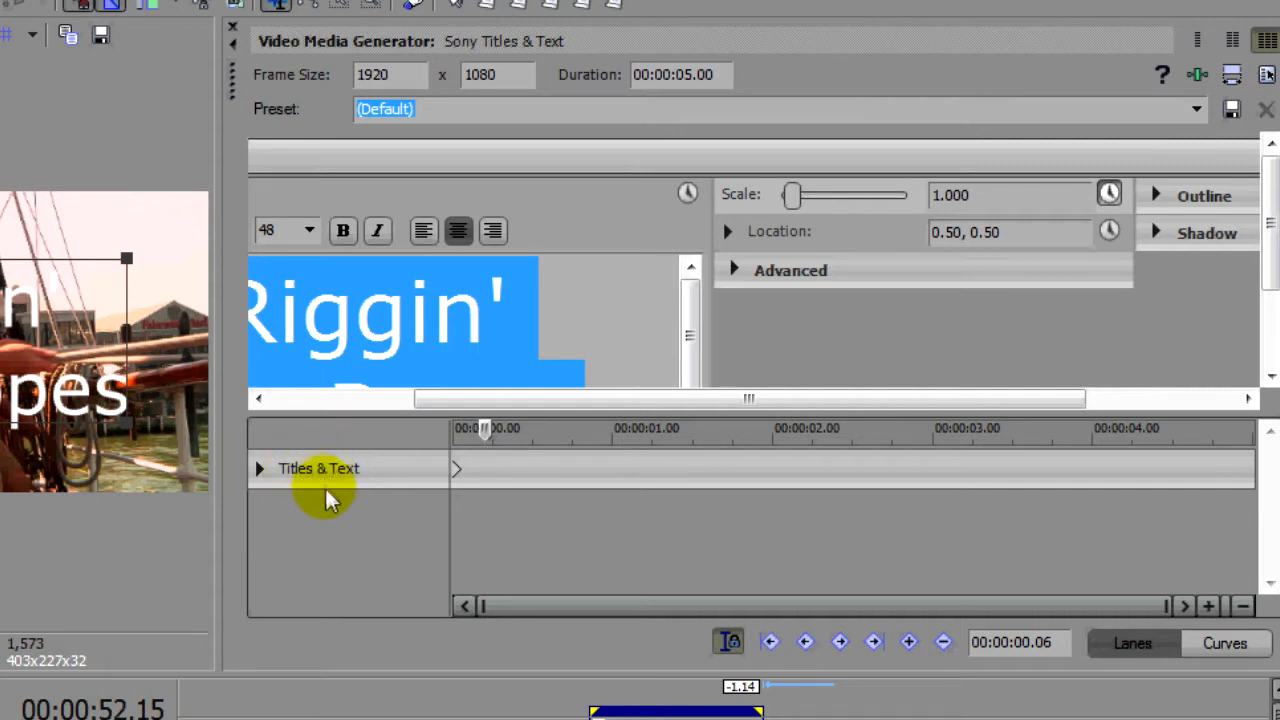
{"action": "left_click", "coordinate": [259, 469]}
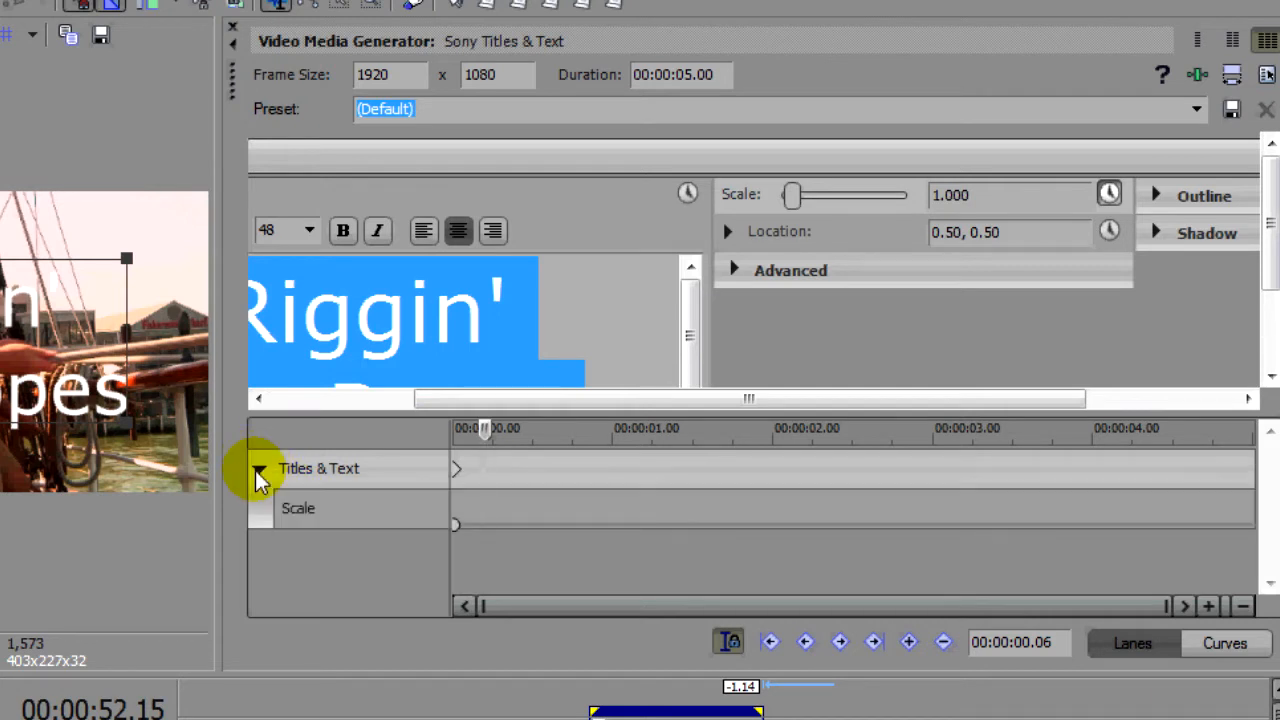
{"action": "left_click", "coordinate": [318, 510]}
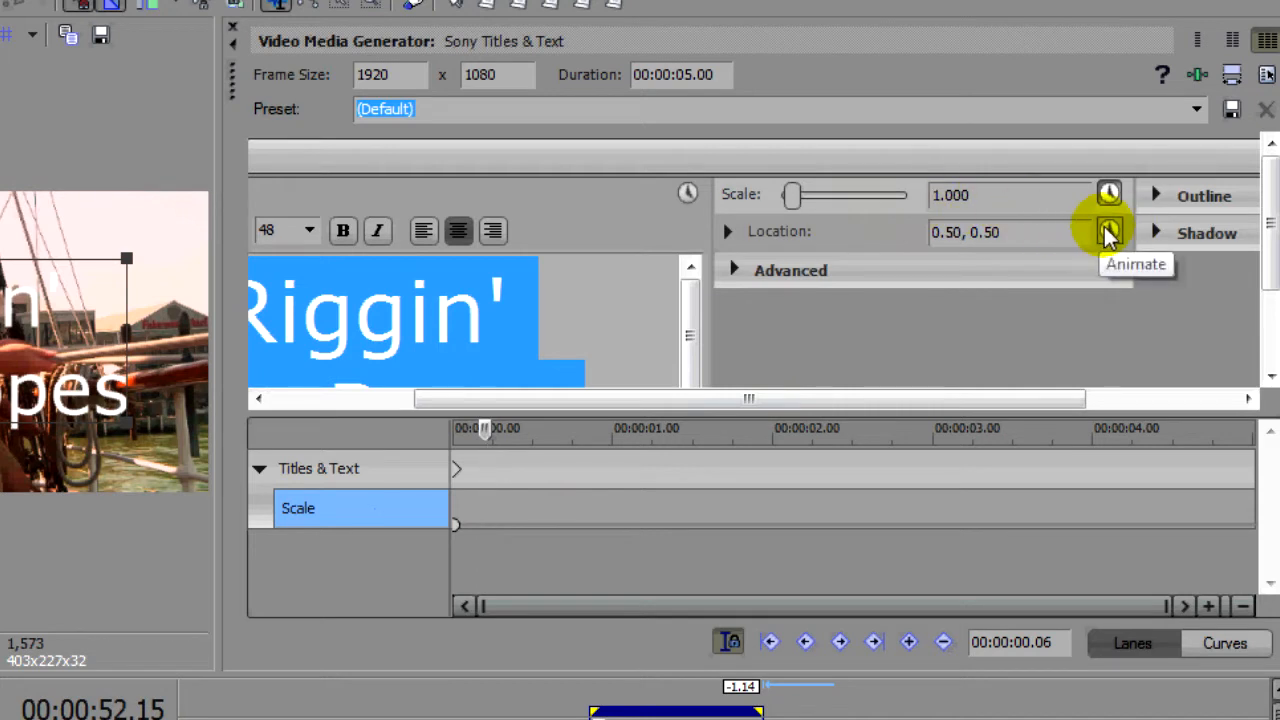
{"action": "left_click", "coordinate": [1108, 232]}
{"action": "left_click", "coordinate": [688, 194]}
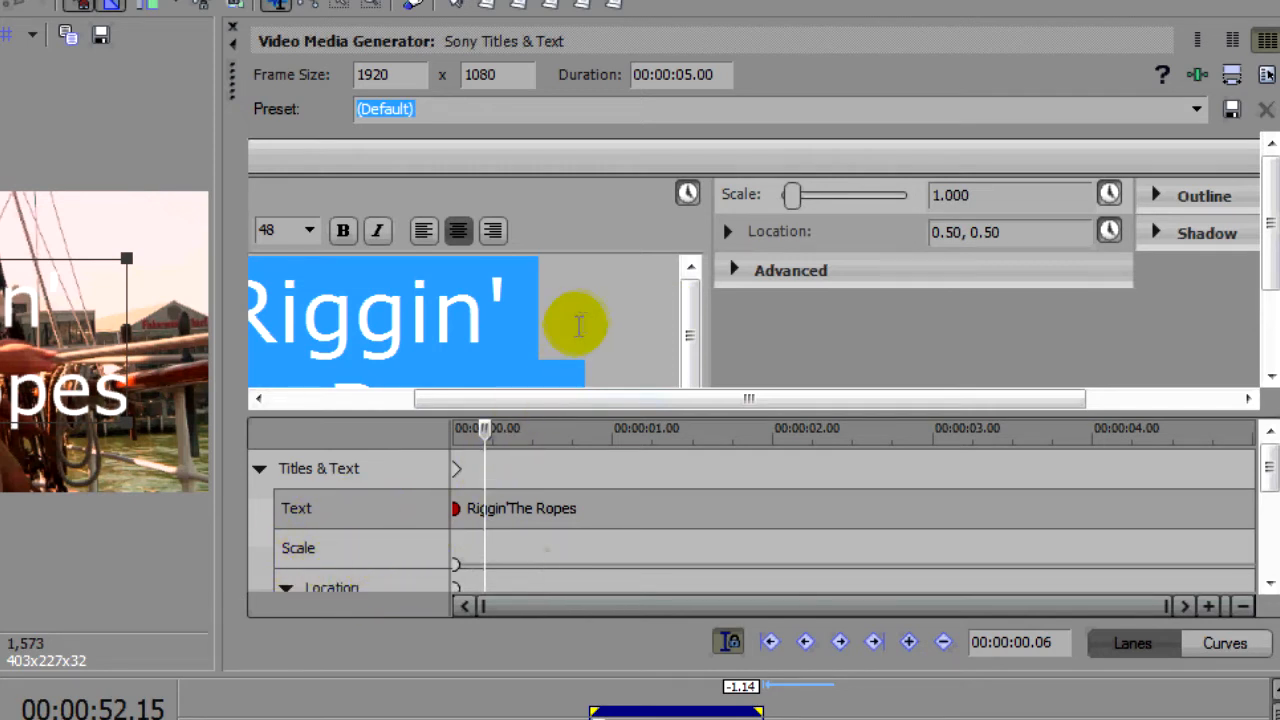
{"action": "left_click", "coordinate": [688, 194]}
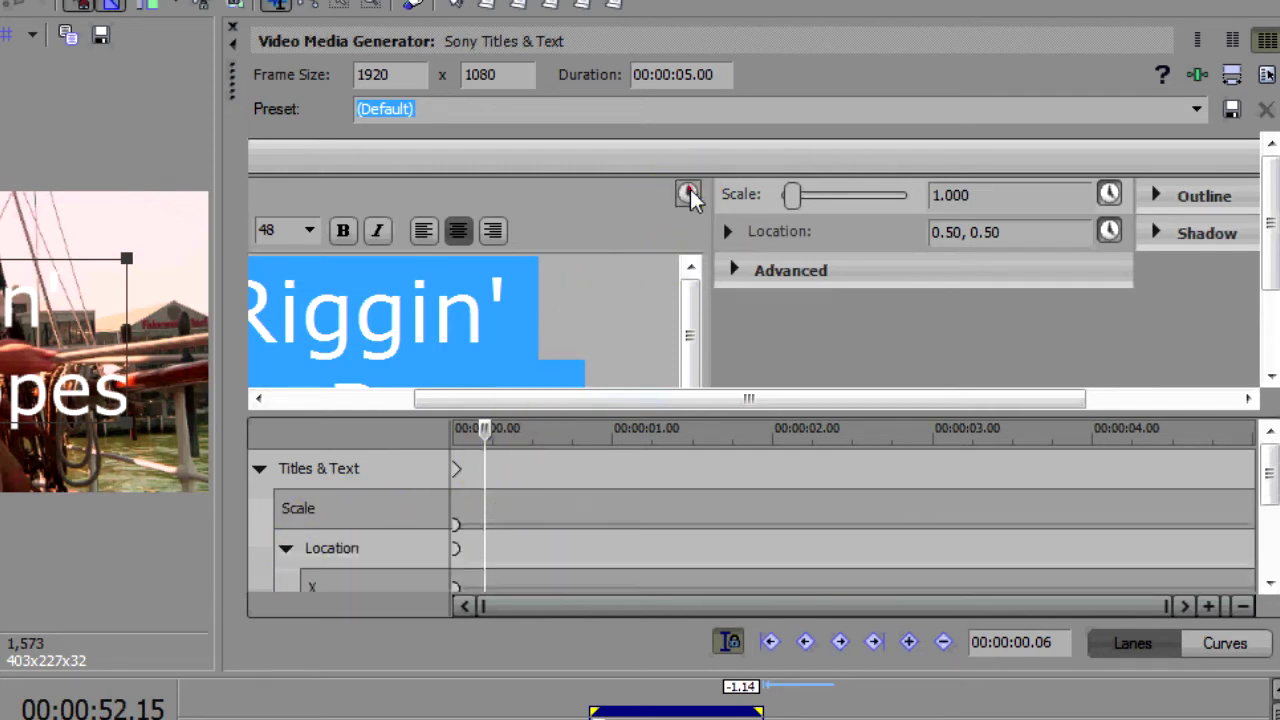
{"action": "left_click", "coordinate": [1108, 231]}
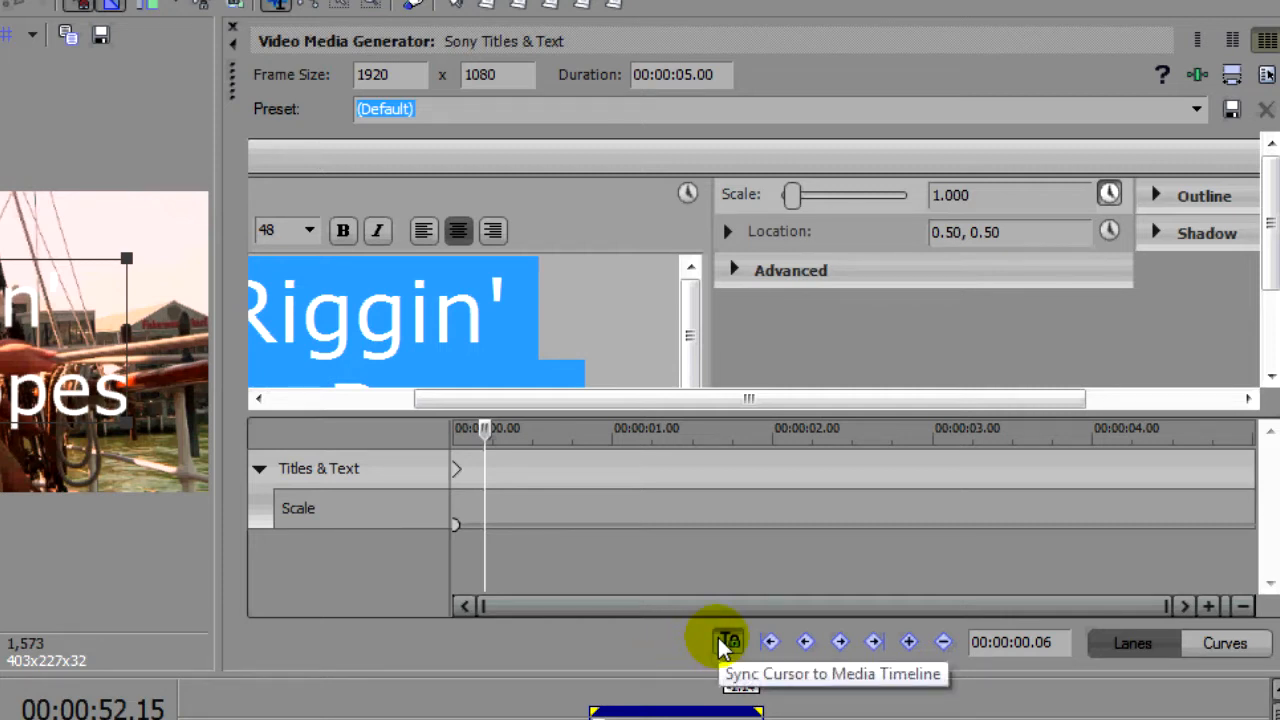
Check the Scale lane's start and end, then raise the starting Scale keyframe to 10.000.
{"action": "left_click", "coordinate": [483, 500]}
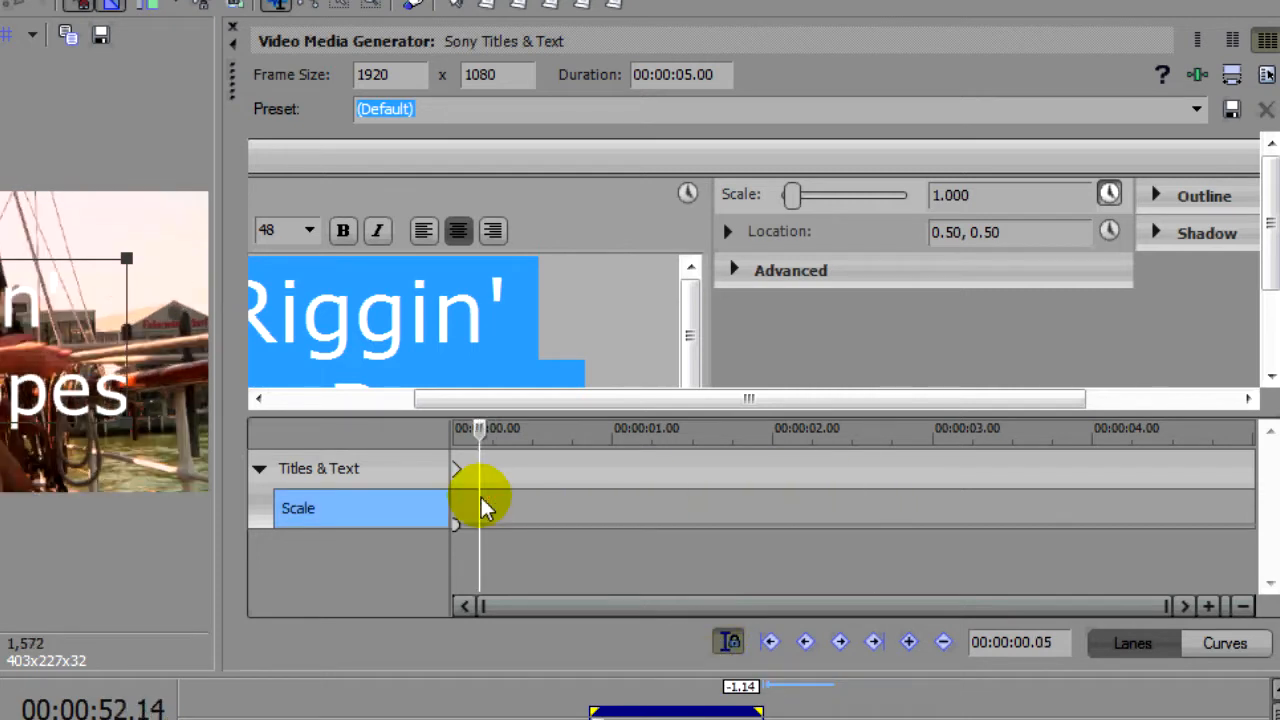
{"action": "left_click", "coordinate": [586, 505]}
{"action": "left_click", "coordinate": [657, 508]}
{"action": "left_click", "coordinate": [755, 512]}
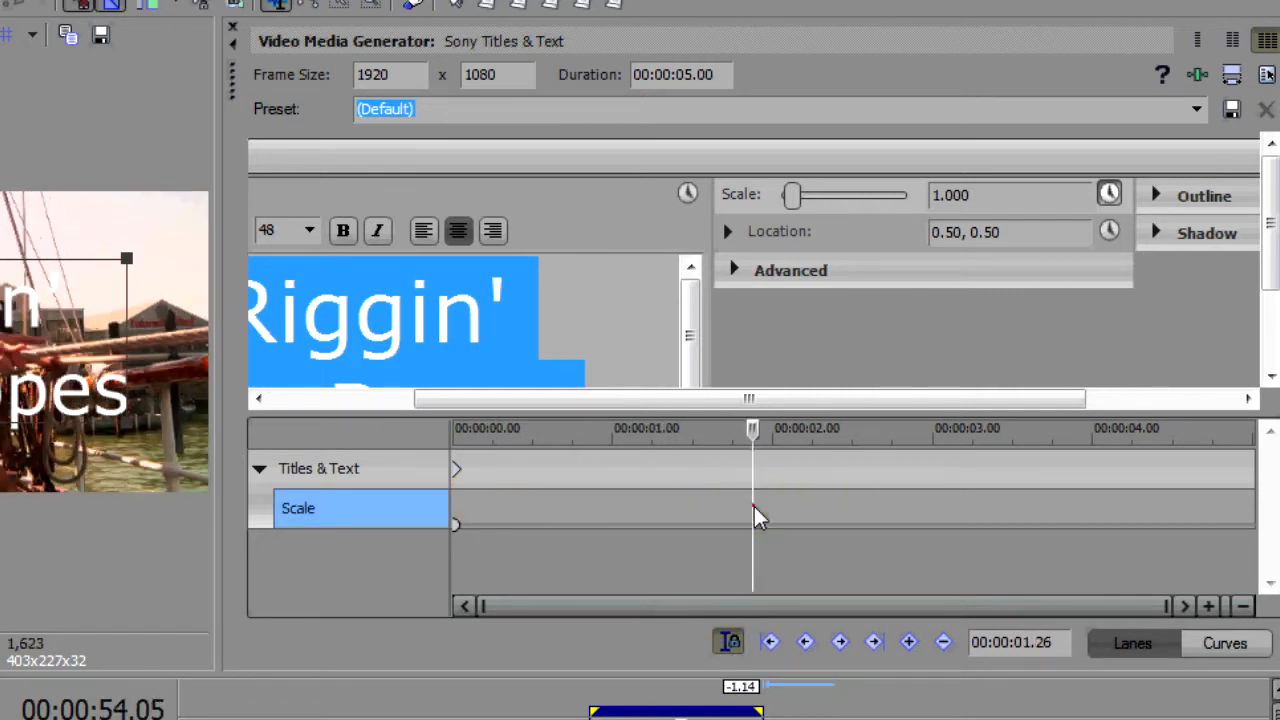
{"action": "left_click", "coordinate": [588, 505]}
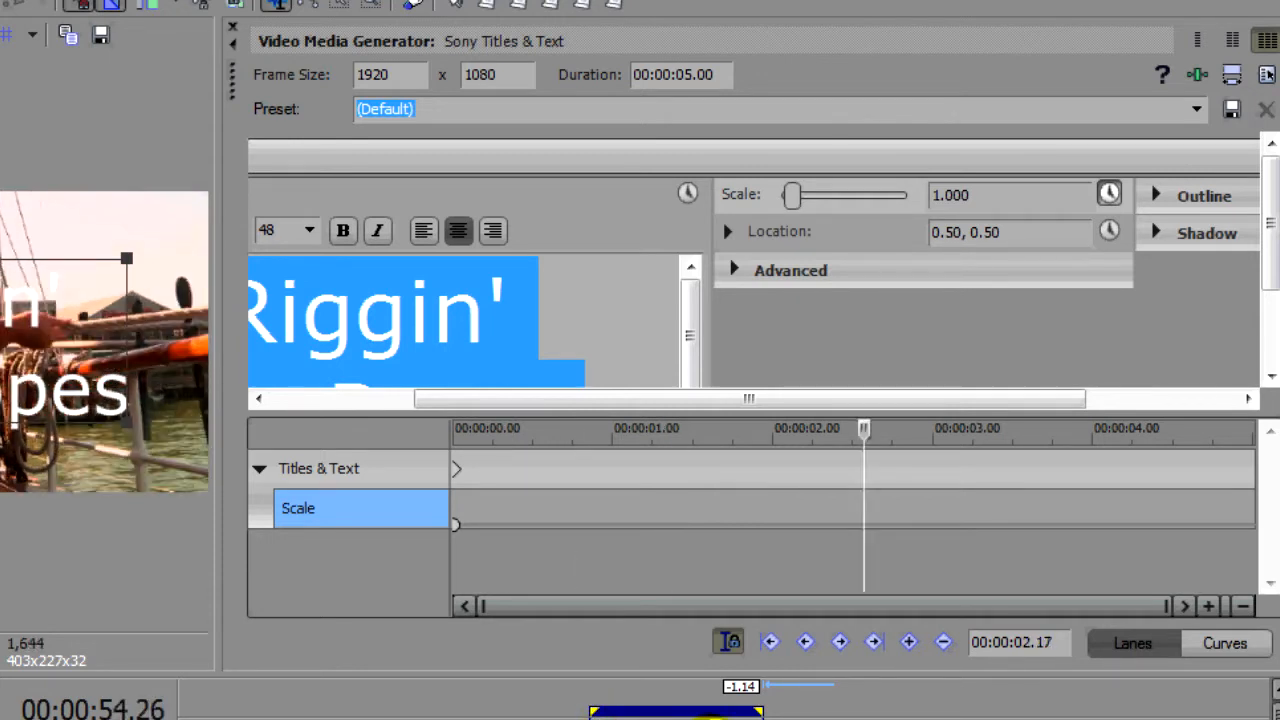
{"action": "left_click", "coordinate": [498, 535]}
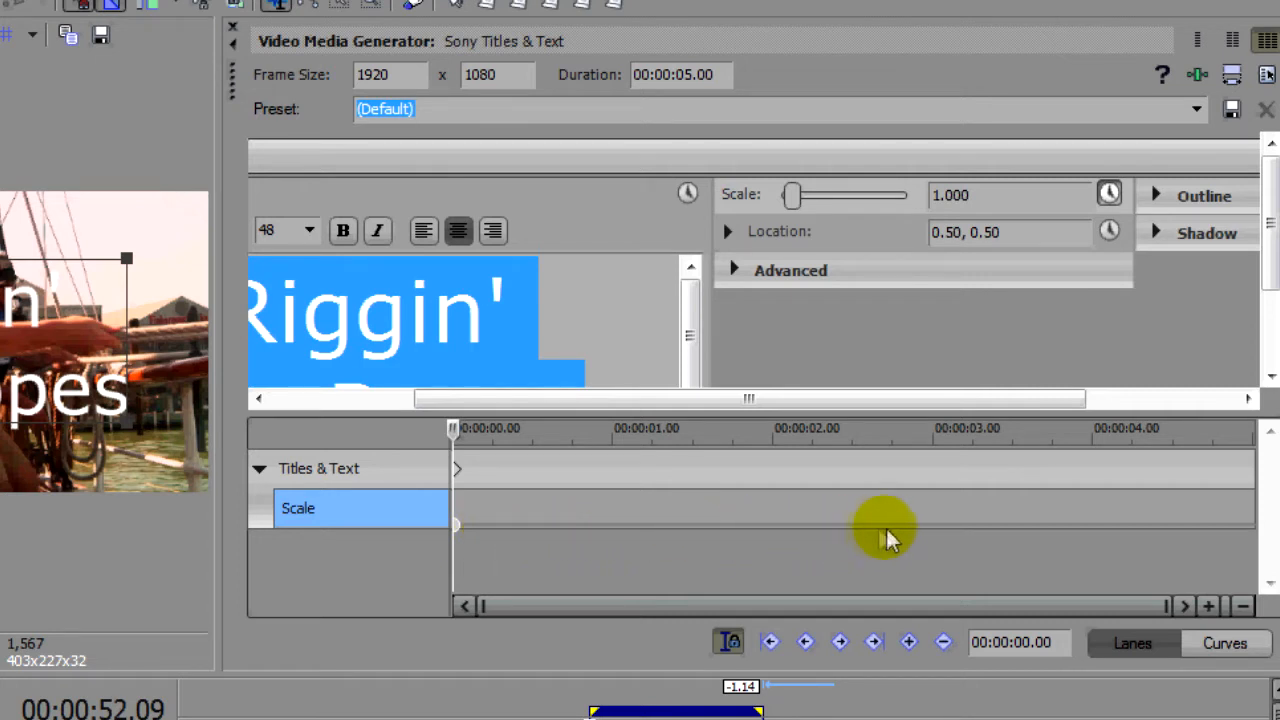
{"action": "left_click", "coordinate": [1247, 528]}
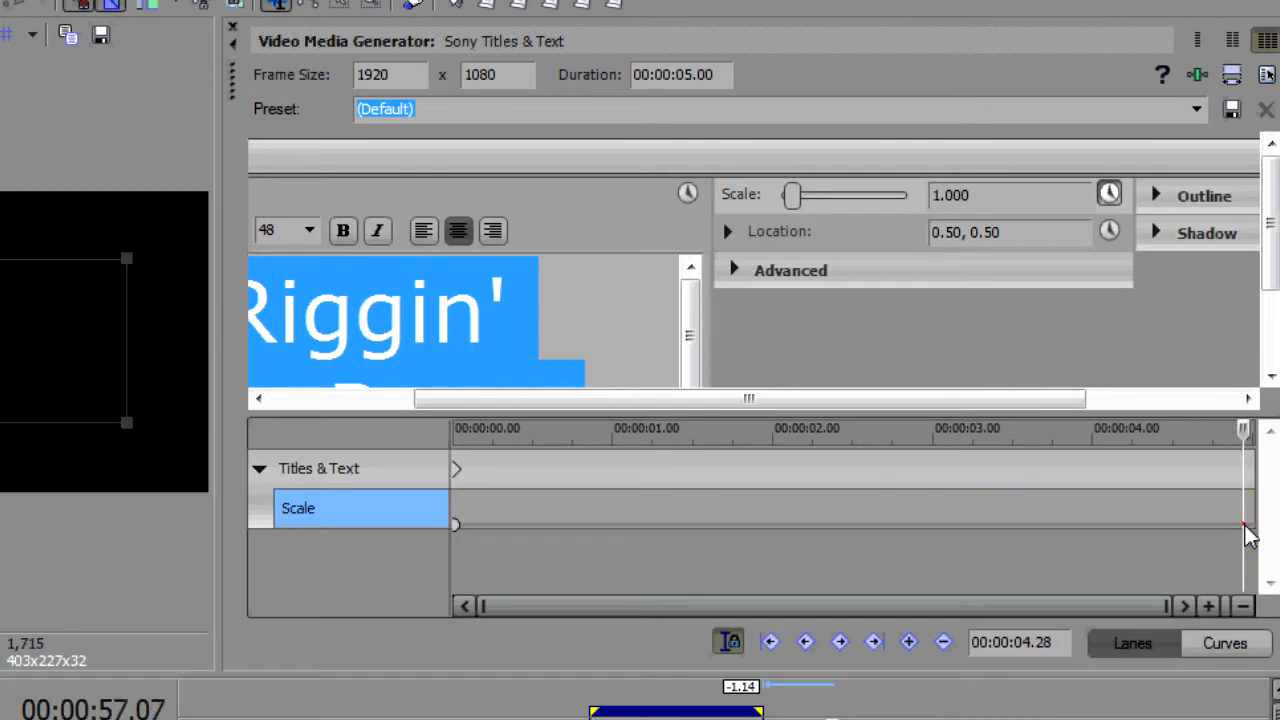
{"action": "left_click", "coordinate": [455, 524]}
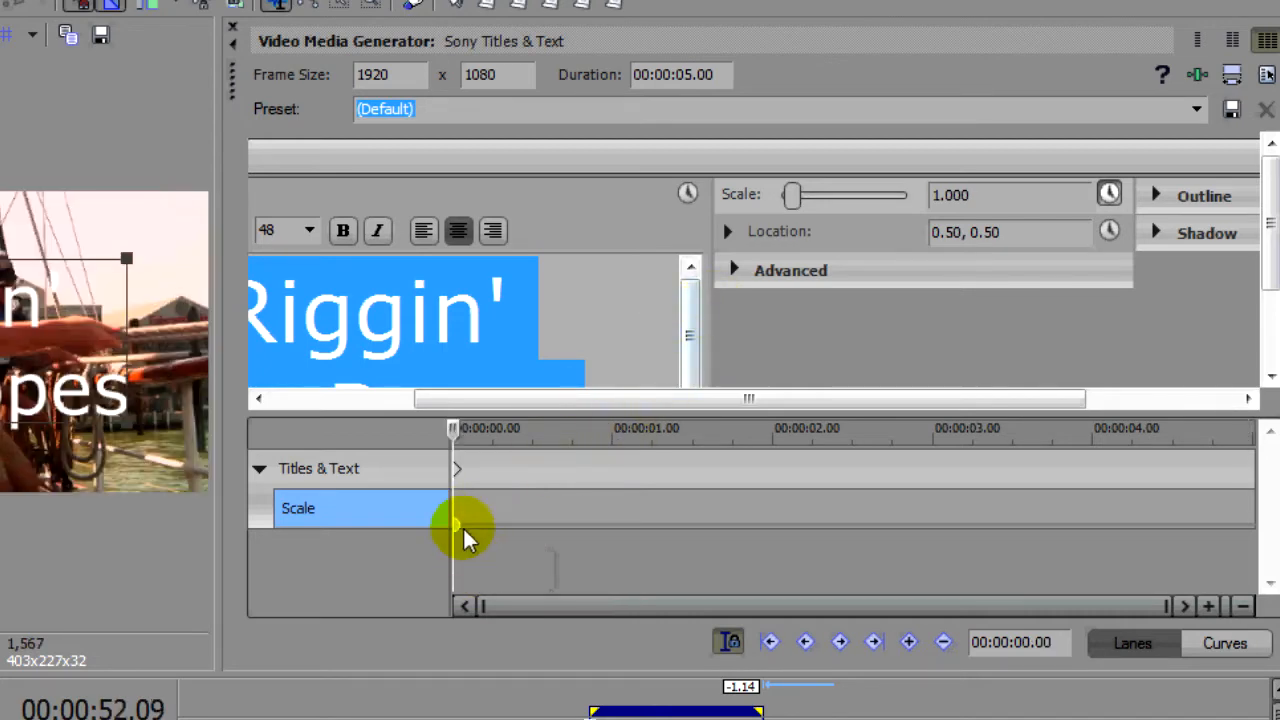
{"action": "left_click_drag", "start_coordinate": [791, 196], "coordinate": [978, 216]}
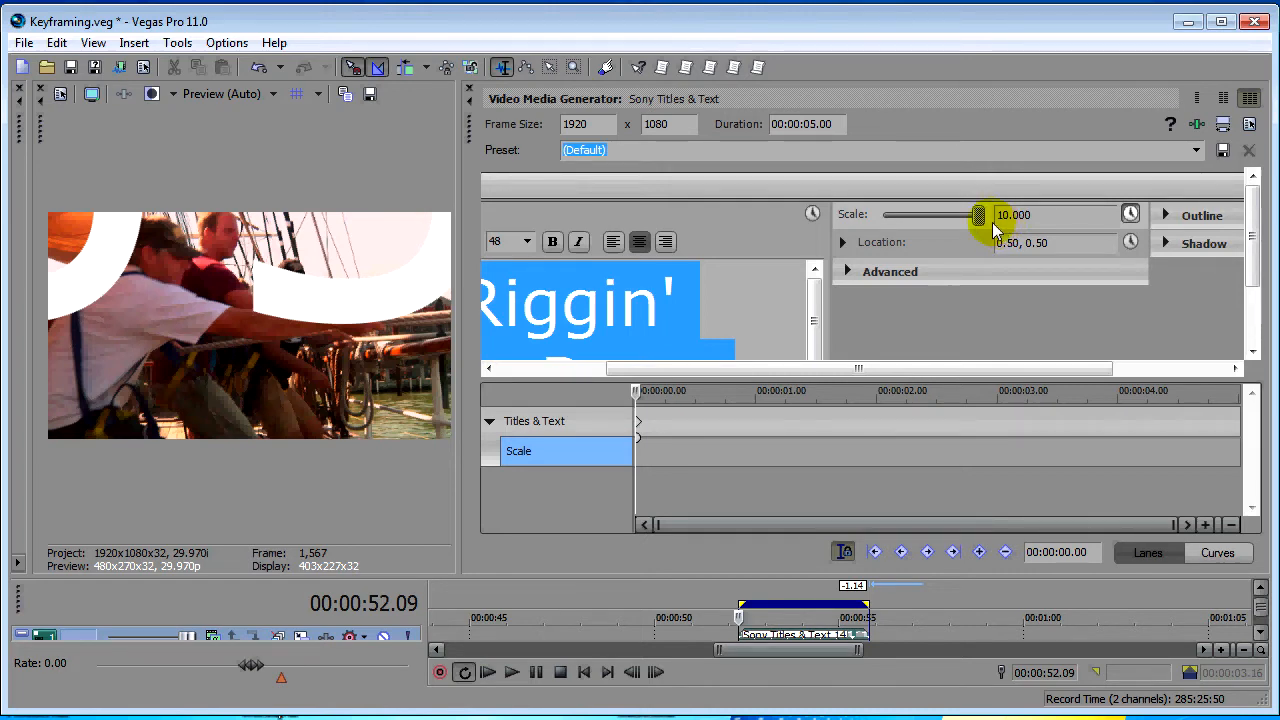
{"action": "scroll", "coordinate": [643, 443], "scroll_direction": "up", "scroll_amount": 2}
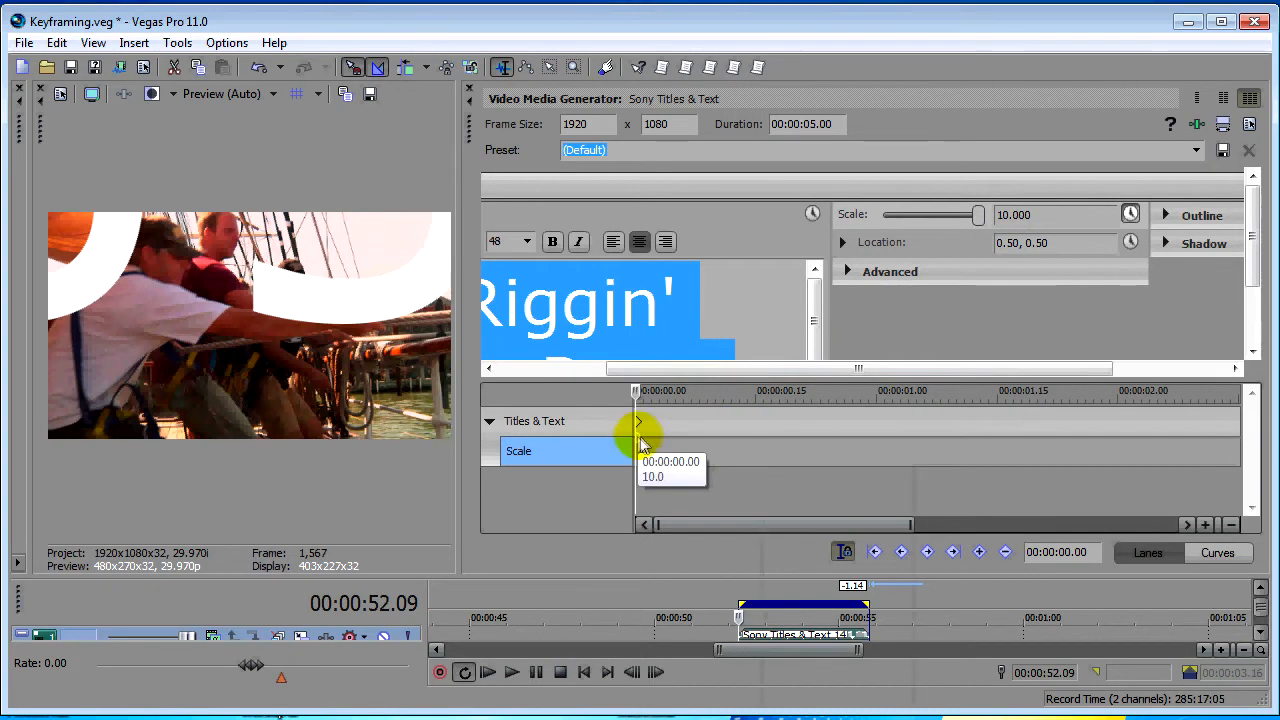
Add a Scale keyframe around 00:00.17 shrinking the title to 0.934.
{"action": "left_click", "coordinate": [708, 443]}
{"action": "left_click", "coordinate": [737, 443]}
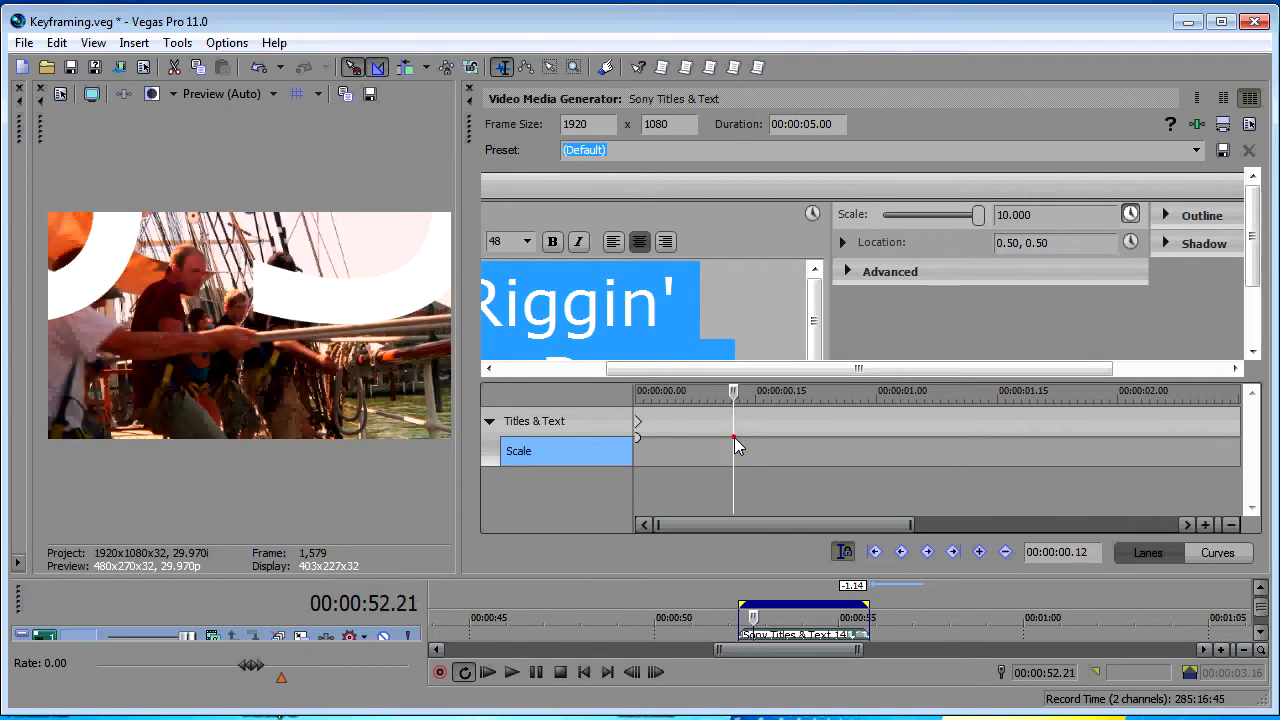
{"action": "left_click", "coordinate": [782, 443]}
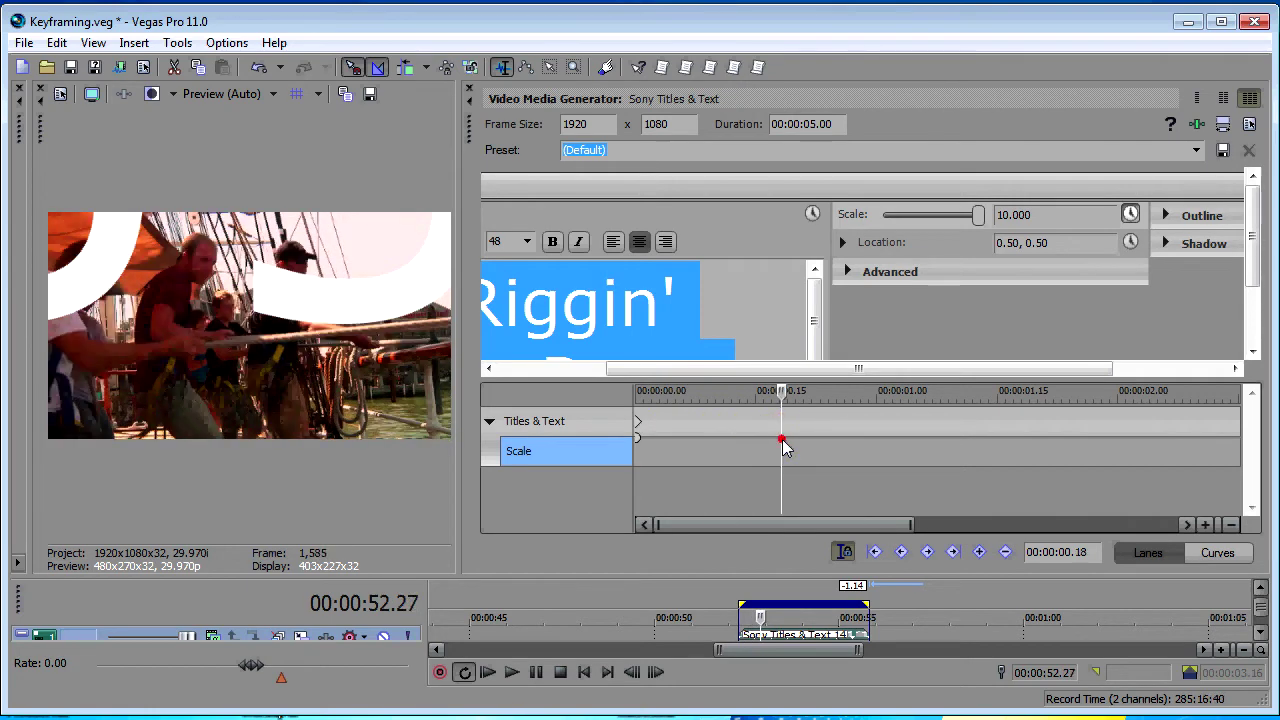
{"action": "left_click", "coordinate": [884, 443]}
{"action": "left_click", "coordinate": [769, 440]}
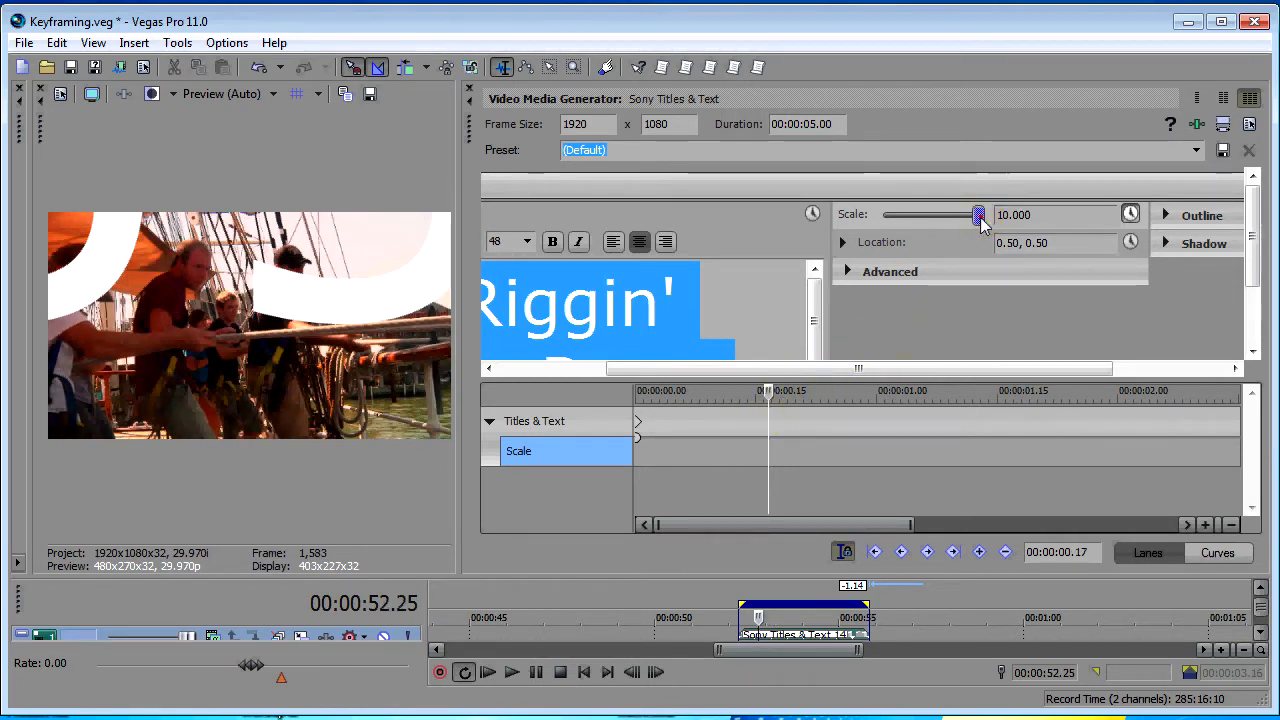
{"action": "left_click_drag", "start_coordinate": [980, 215], "coordinate": [886, 215]}
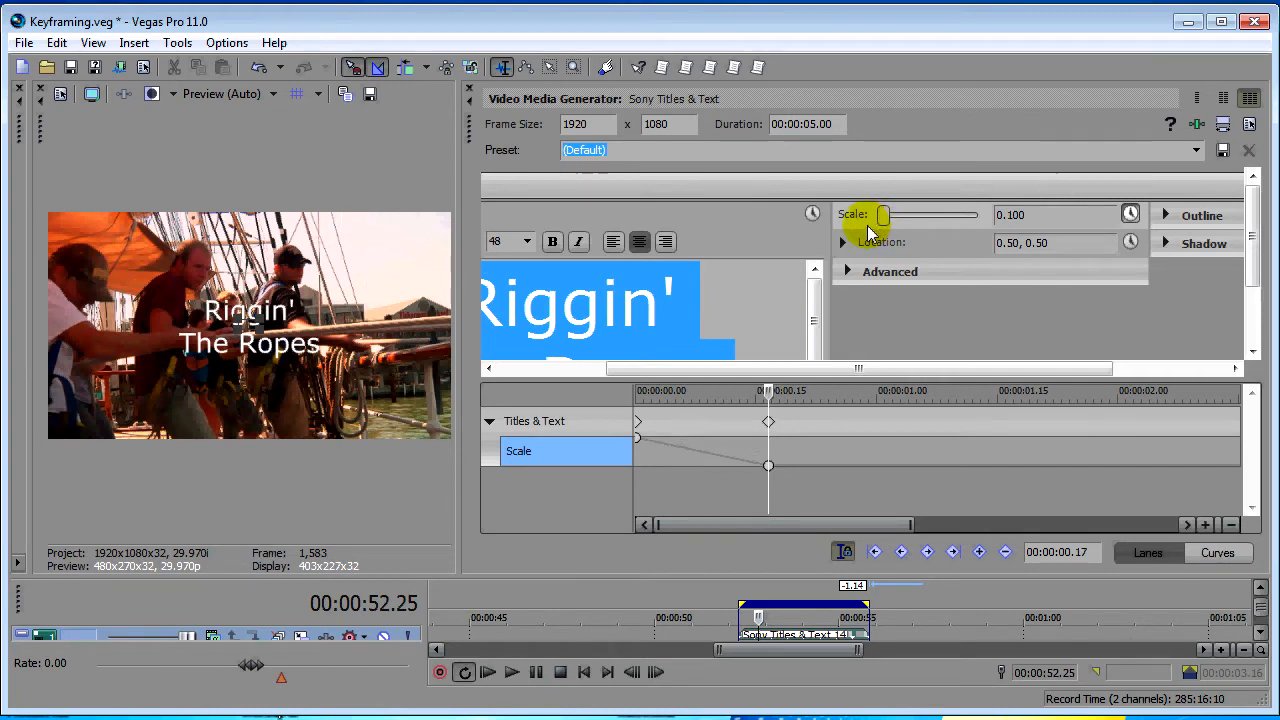
{"action": "left_click_drag", "start_coordinate": [884, 215], "coordinate": [938, 215]}
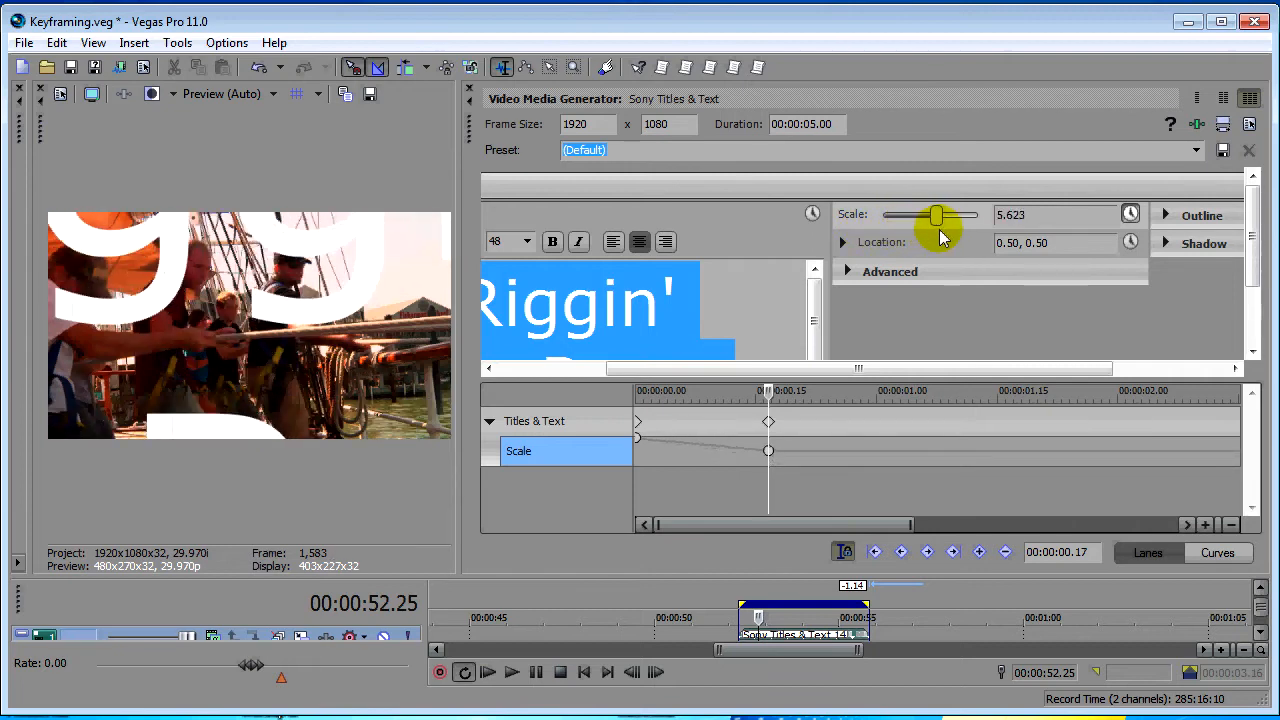
{"action": "left_click_drag", "start_coordinate": [938, 215], "coordinate": [893, 215]}
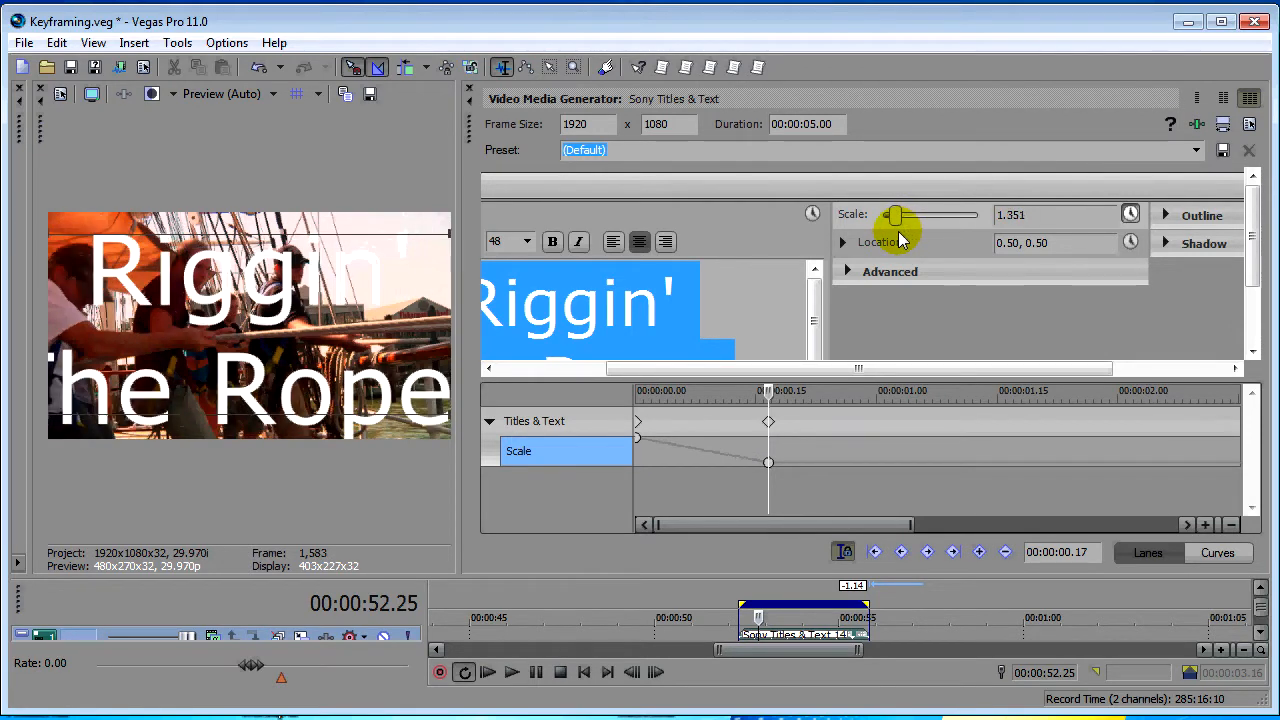
{"action": "left_click_drag", "start_coordinate": [893, 215], "coordinate": [890, 215]}
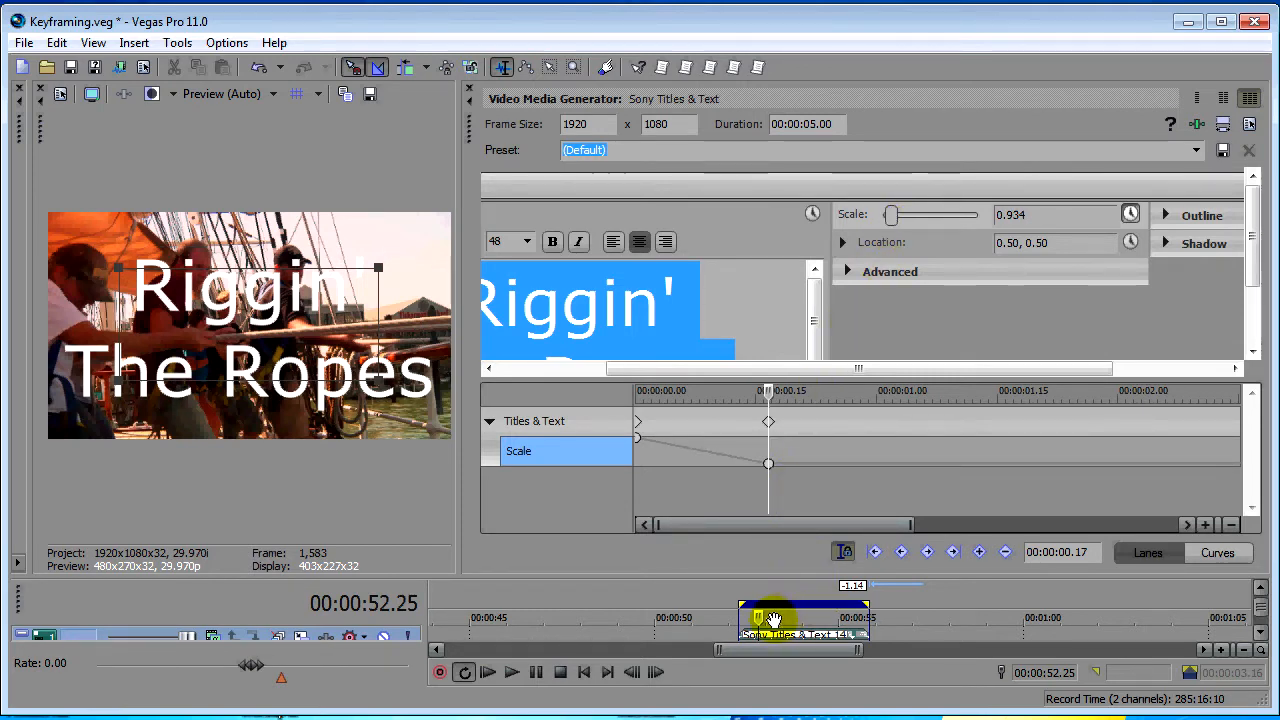
Preview the push-in, drag the second Scale keyframe earlier so it finishes sooner, and replay.
{"action": "mouse_move", "coordinate": [758, 630]}
{"action": "left_mouse_down"}
{"action": "mouse_move", "coordinate": [776, 632]}
{"action": "mouse_move", "coordinate": [742, 630]}
{"action": "left_mouse_up"}
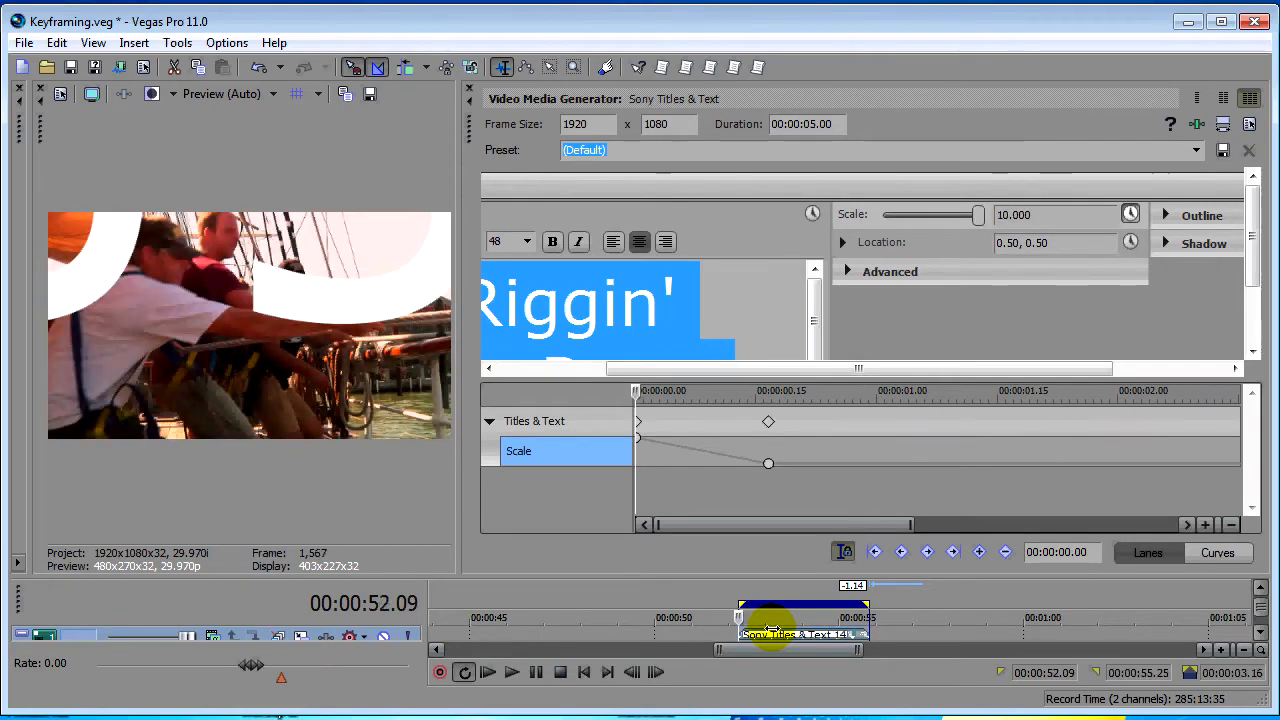
{"action": "key", "text": "space"}
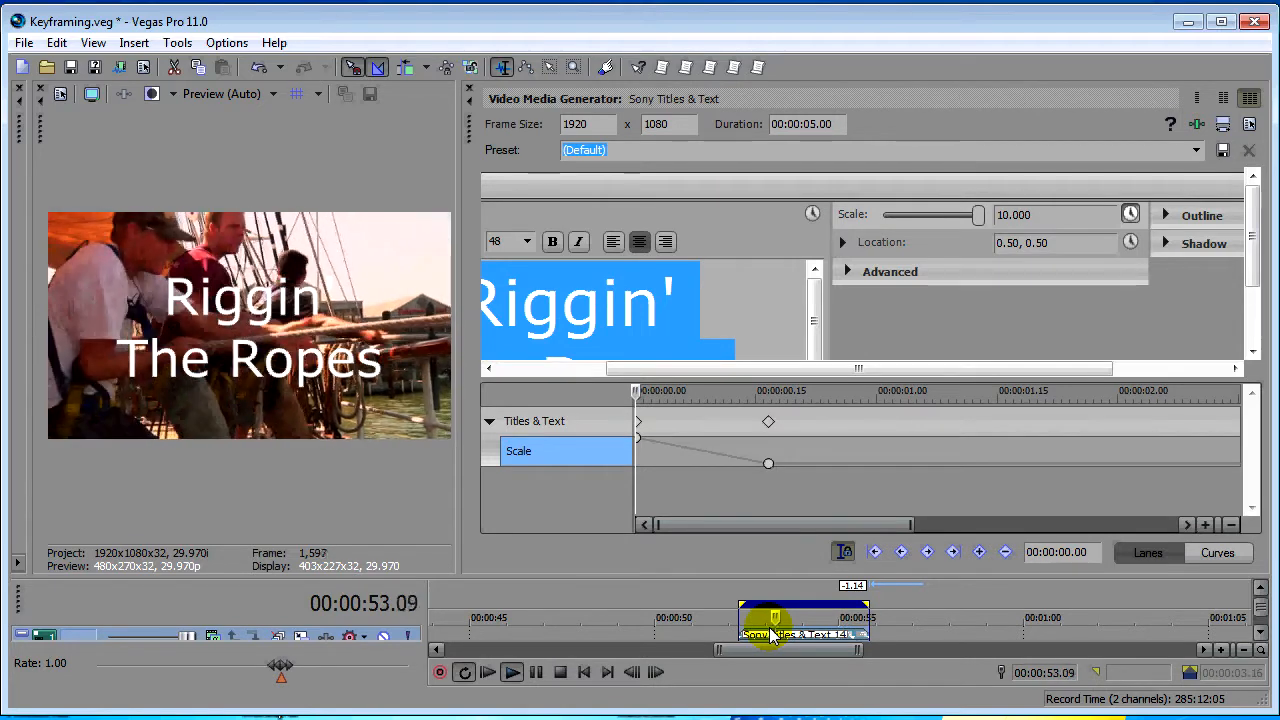
{"action": "key", "text": "Return"}
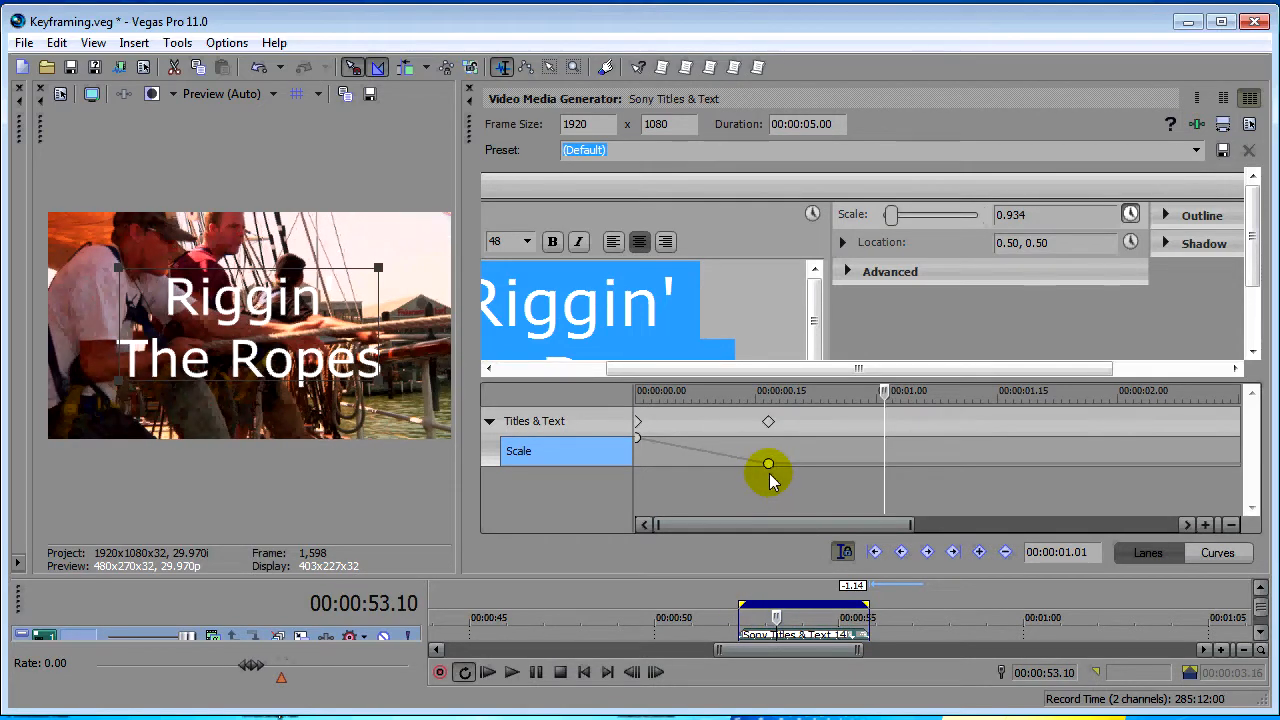
{"action": "left_click_drag", "start_coordinate": [769, 463], "coordinate": [692, 465]}
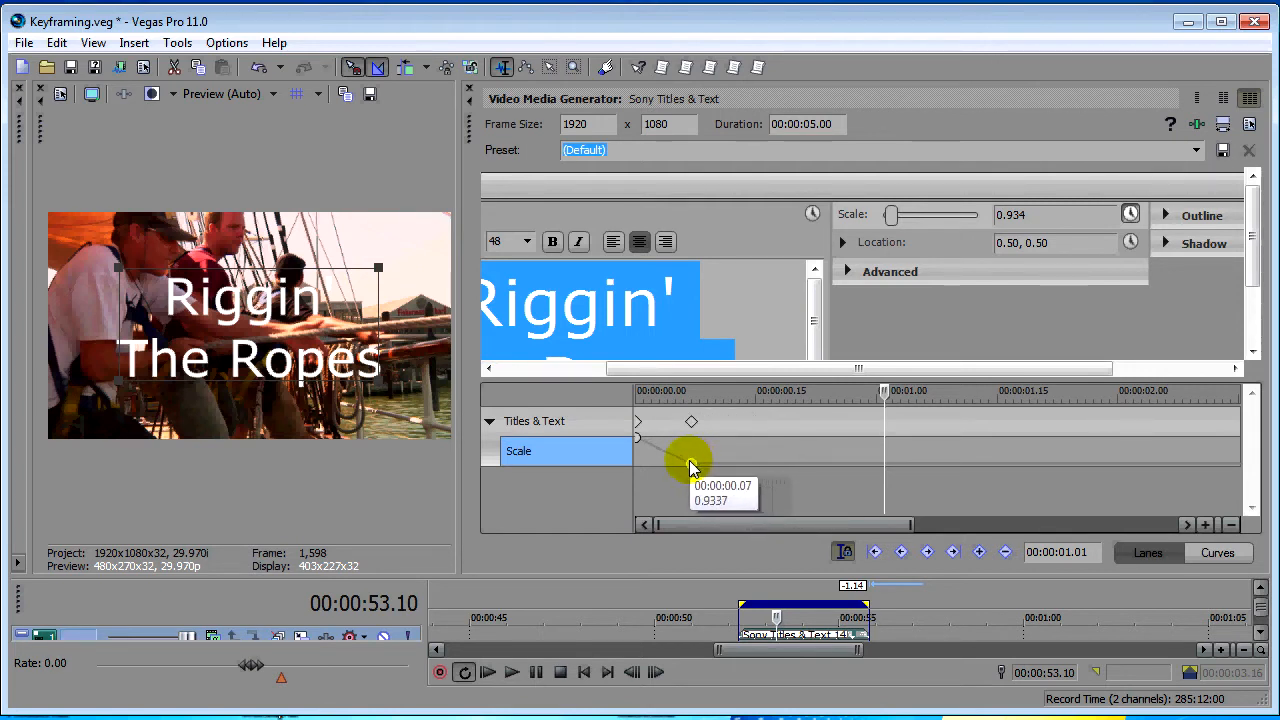
{"action": "left_click", "coordinate": [733, 598]}
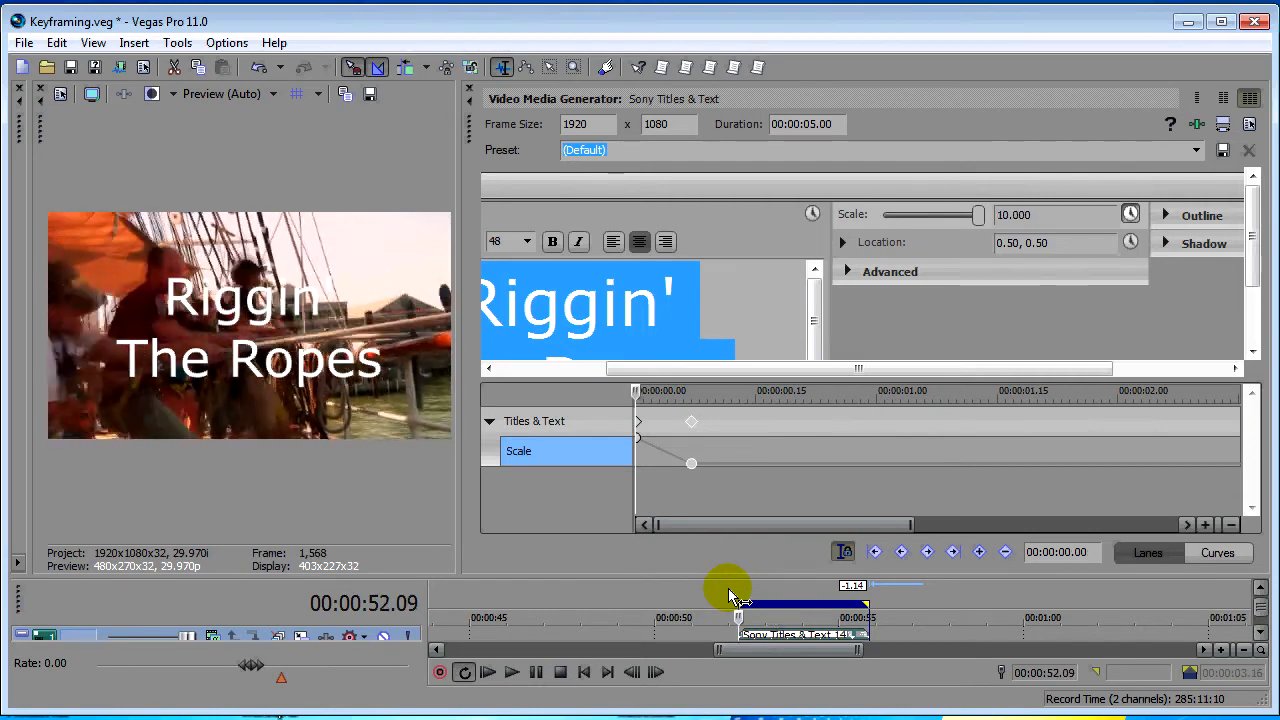
{"action": "key", "text": "space"}
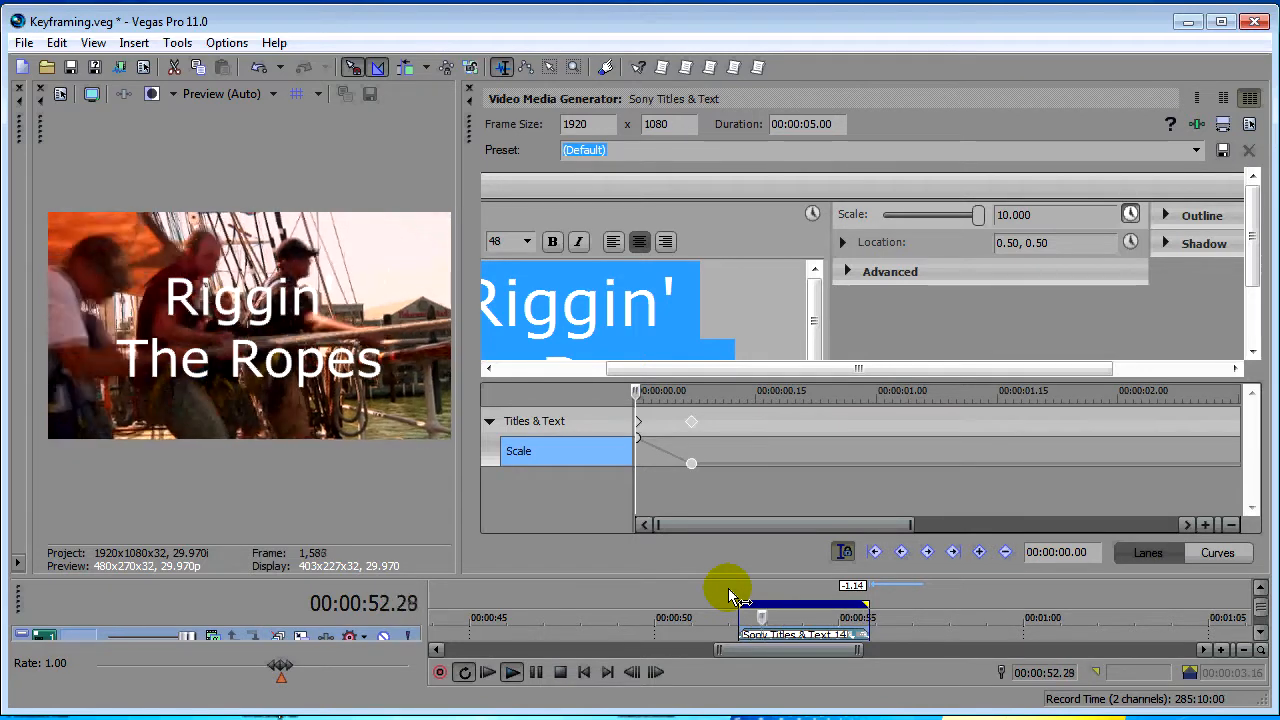
{"action": "key", "text": "Return"}
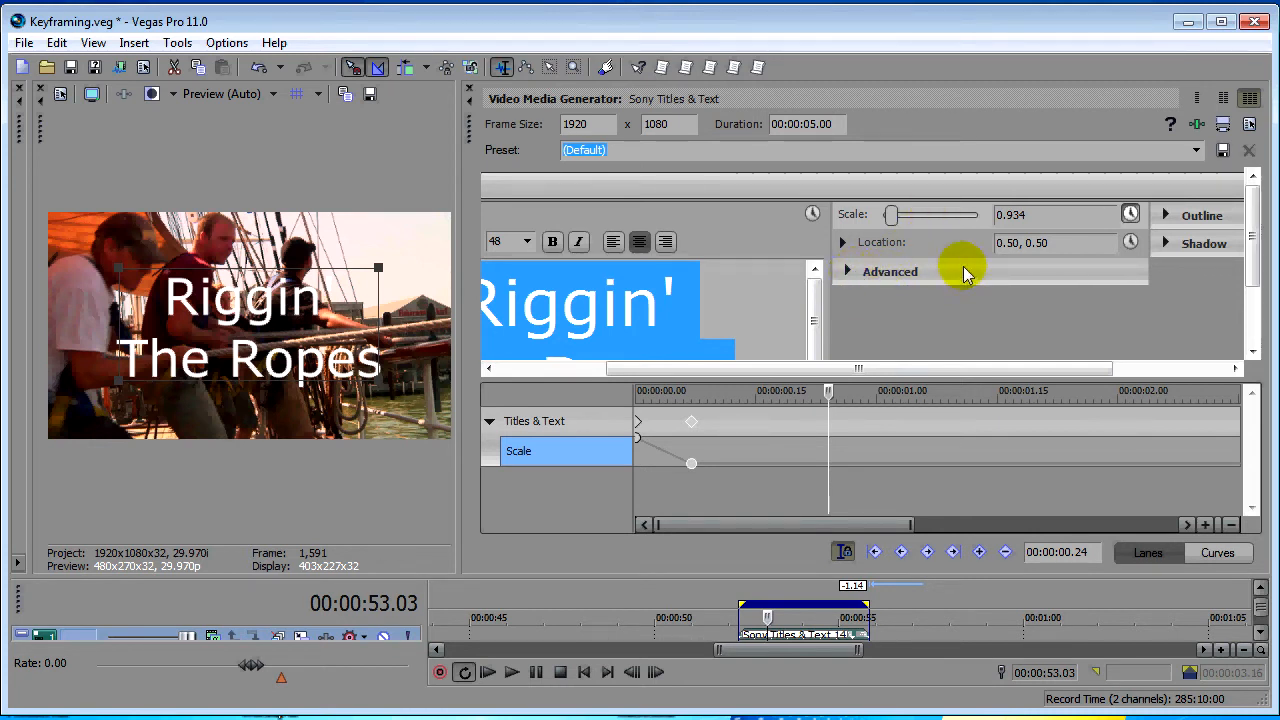
{"action": "left_click", "coordinate": [847, 272]}
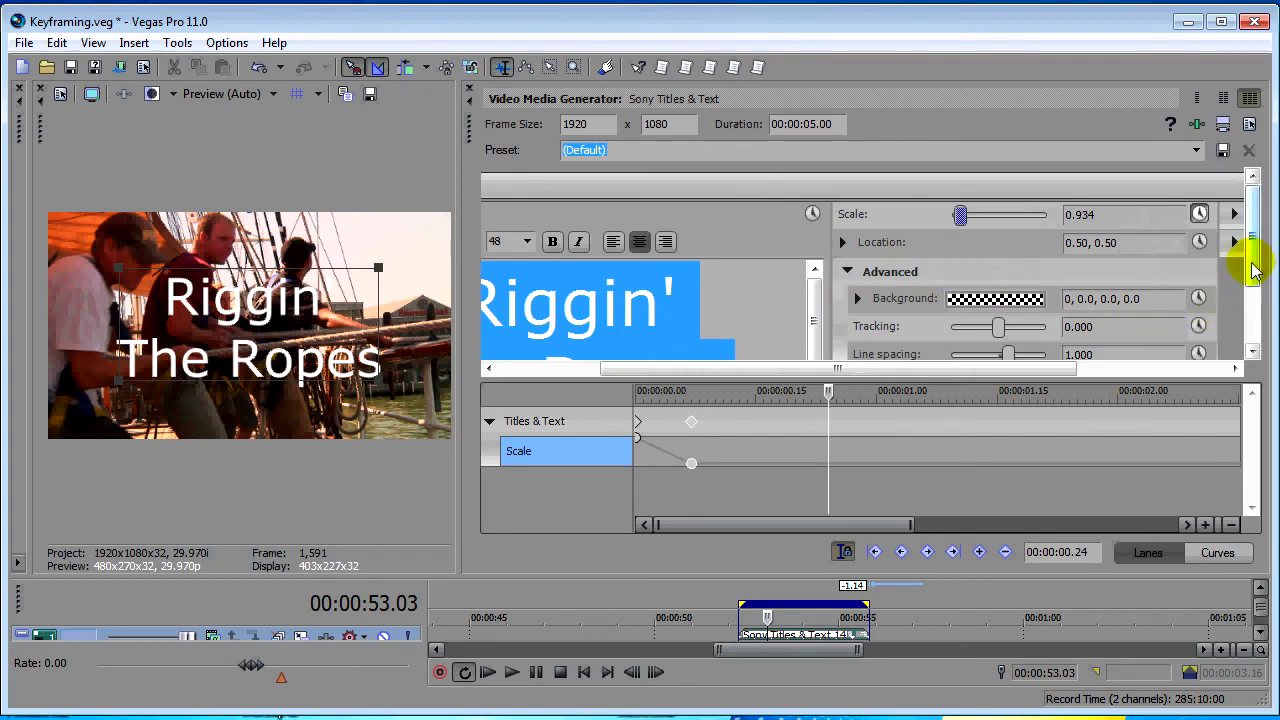
{"action": "left_click_drag", "start_coordinate": [1255, 268], "coordinate": [1255, 300]}
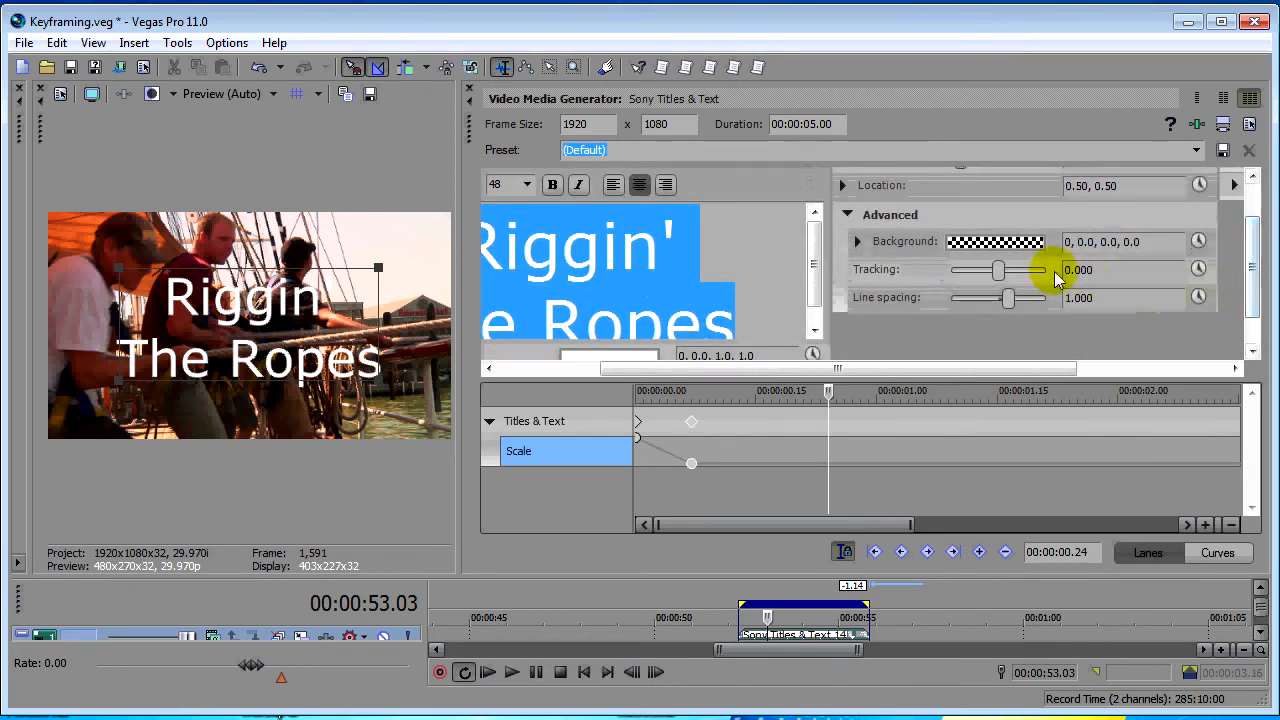
Animate Tracking with a keyframe of about -0.158 at the Scale keyframe's time.
{"action": "left_click", "coordinate": [1199, 270]}
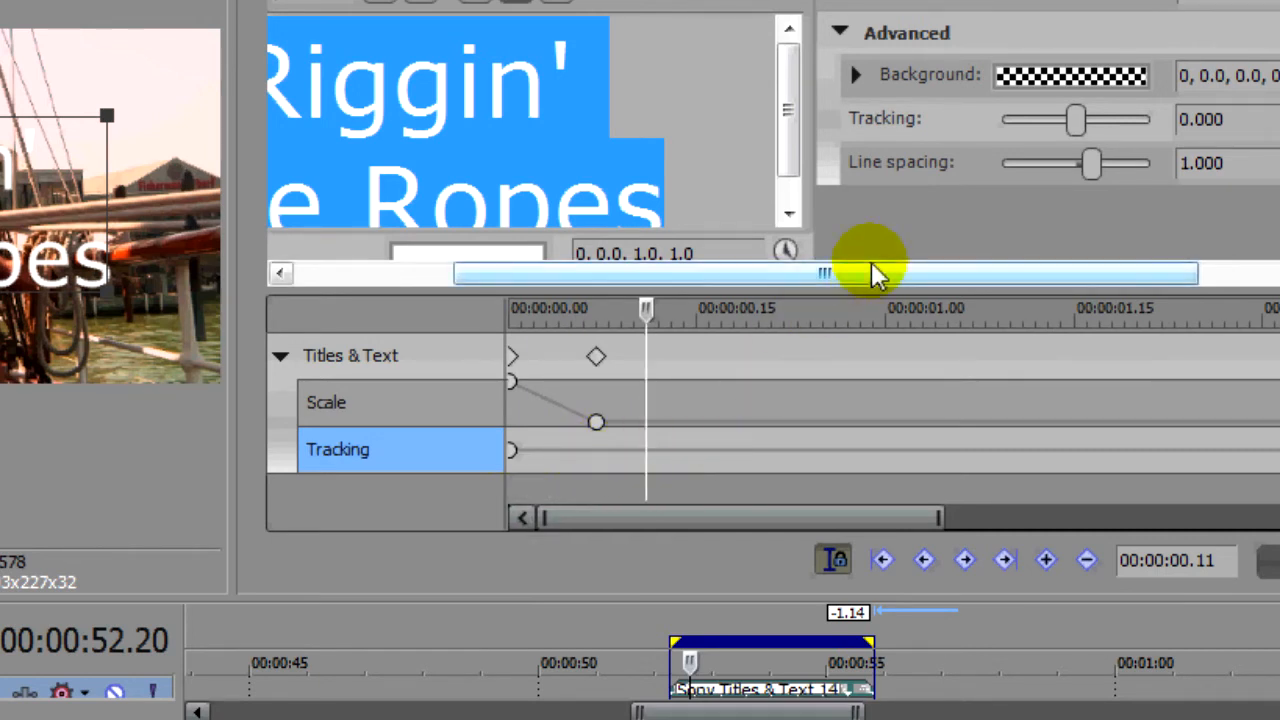
{"action": "left_click", "coordinate": [595, 422]}
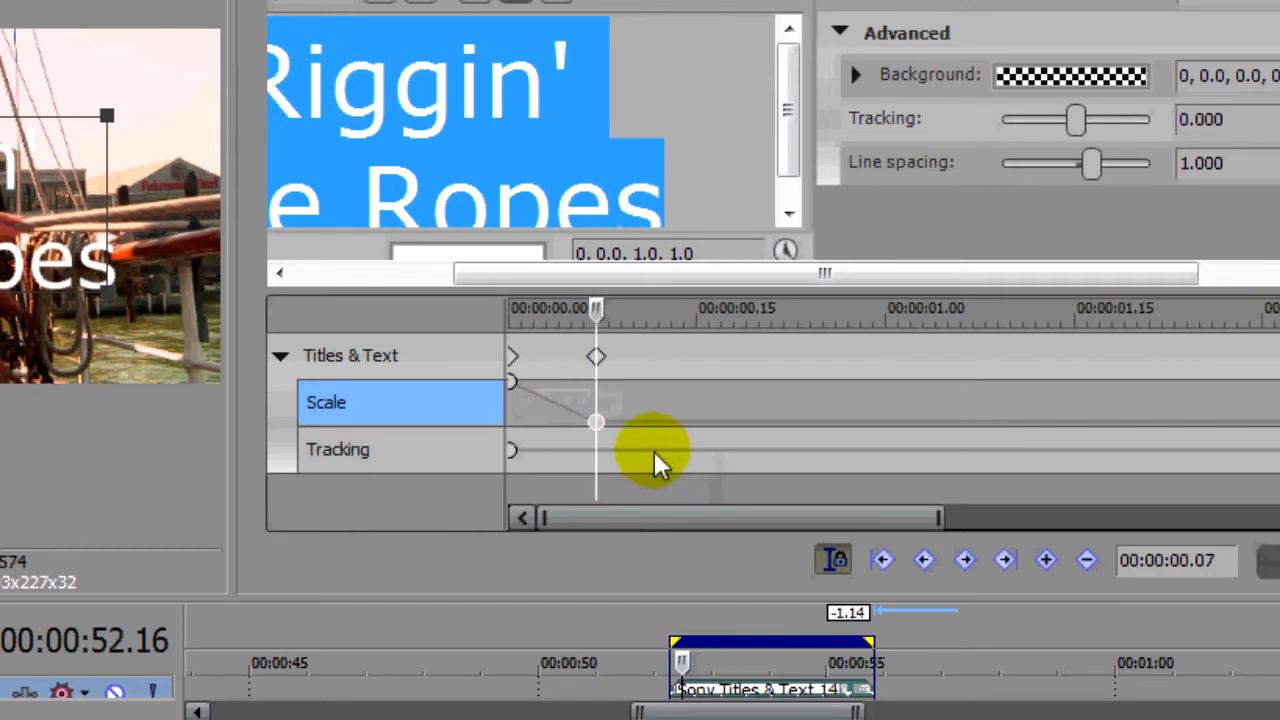
{"action": "left_click", "coordinate": [596, 447]}
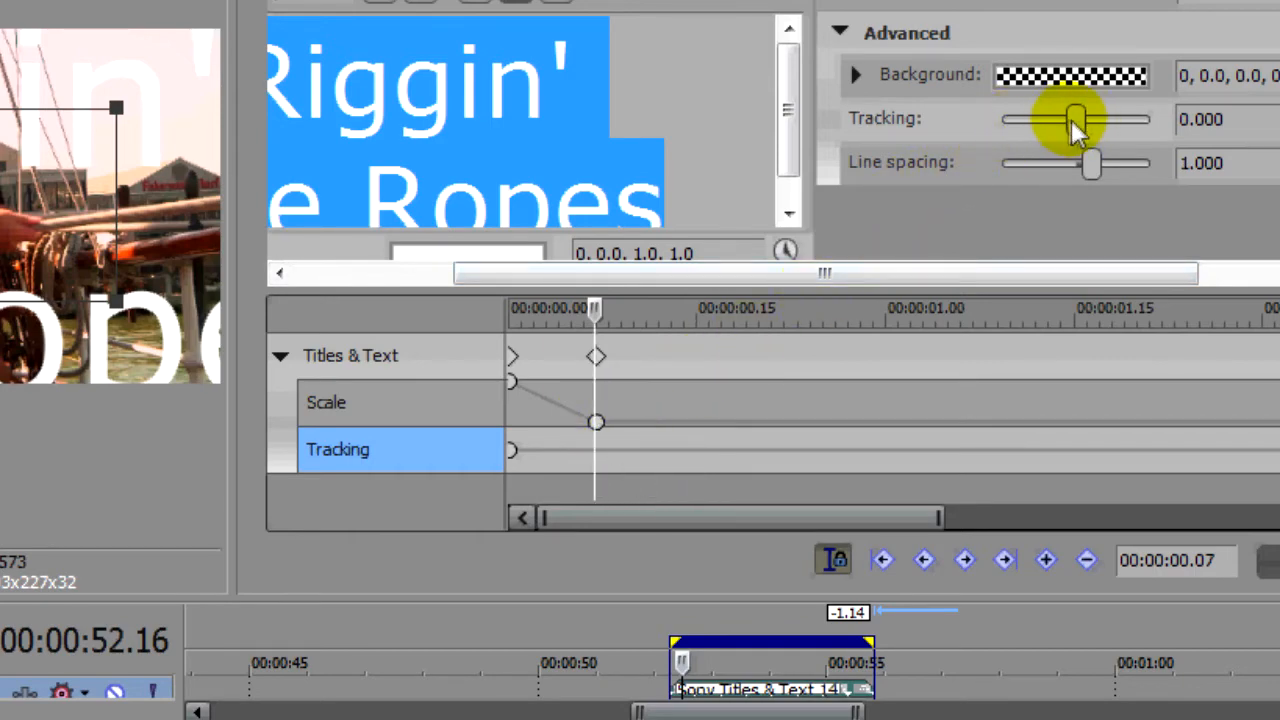
{"action": "mouse_move", "coordinate": [1075, 119]}
{"action": "left_mouse_down"}
{"action": "mouse_move", "coordinate": [1013, 122]}
{"action": "mouse_move", "coordinate": [1072, 120]}
{"action": "left_mouse_up"}
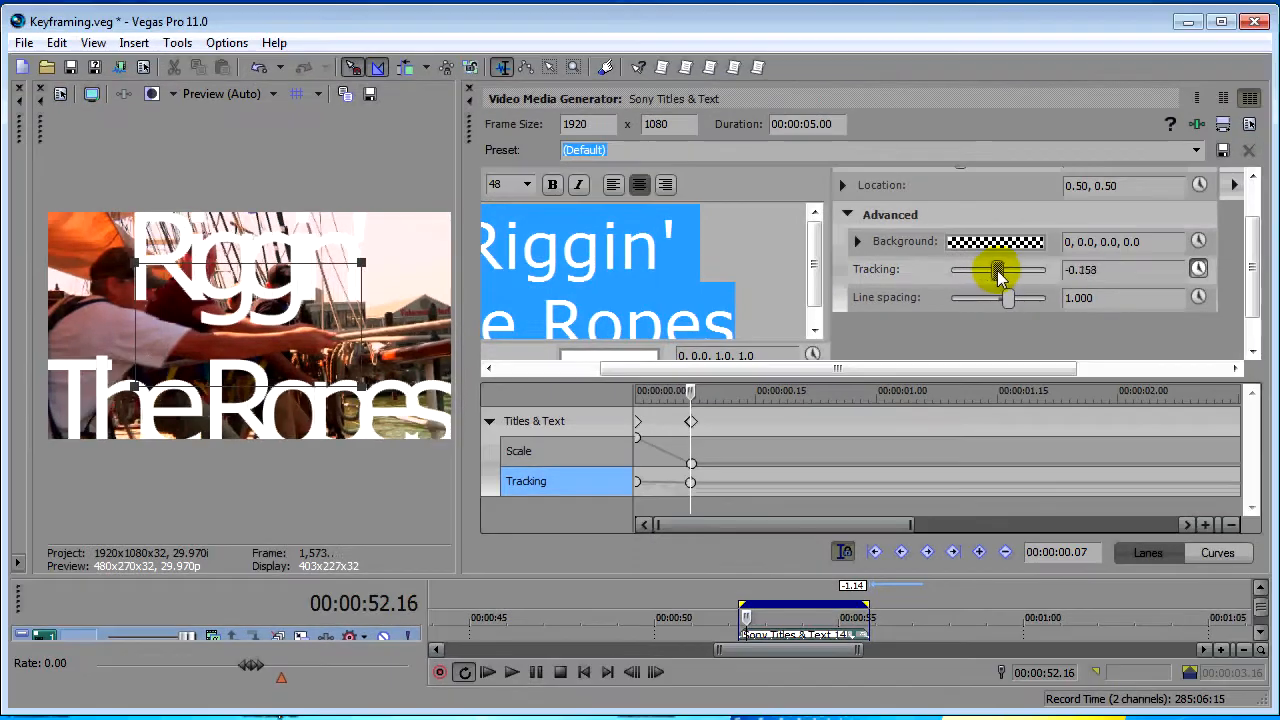
{"action": "mouse_move", "coordinate": [1000, 272]}
{"action": "left_mouse_down"}
{"action": "mouse_move", "coordinate": [1028, 272]}
{"action": "mouse_move", "coordinate": [1007, 272]}
{"action": "left_mouse_up"}
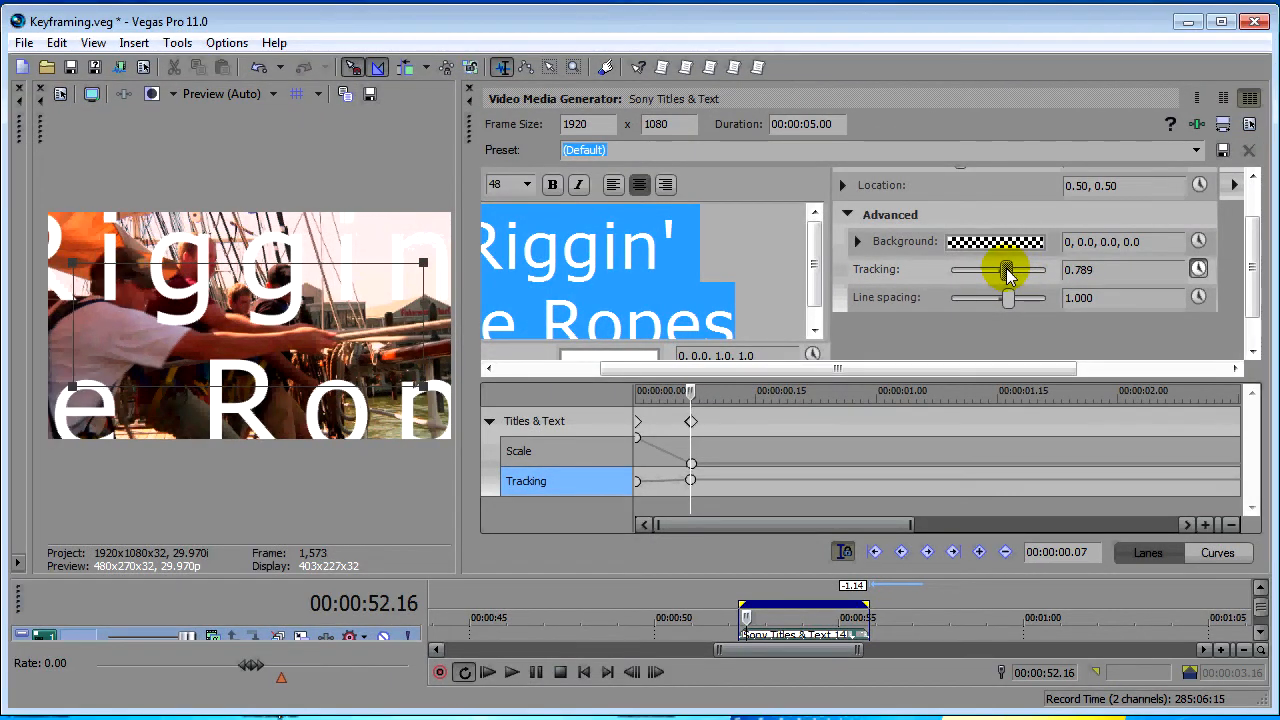
{"action": "left_click_drag", "start_coordinate": [1007, 272], "coordinate": [1001, 272]}
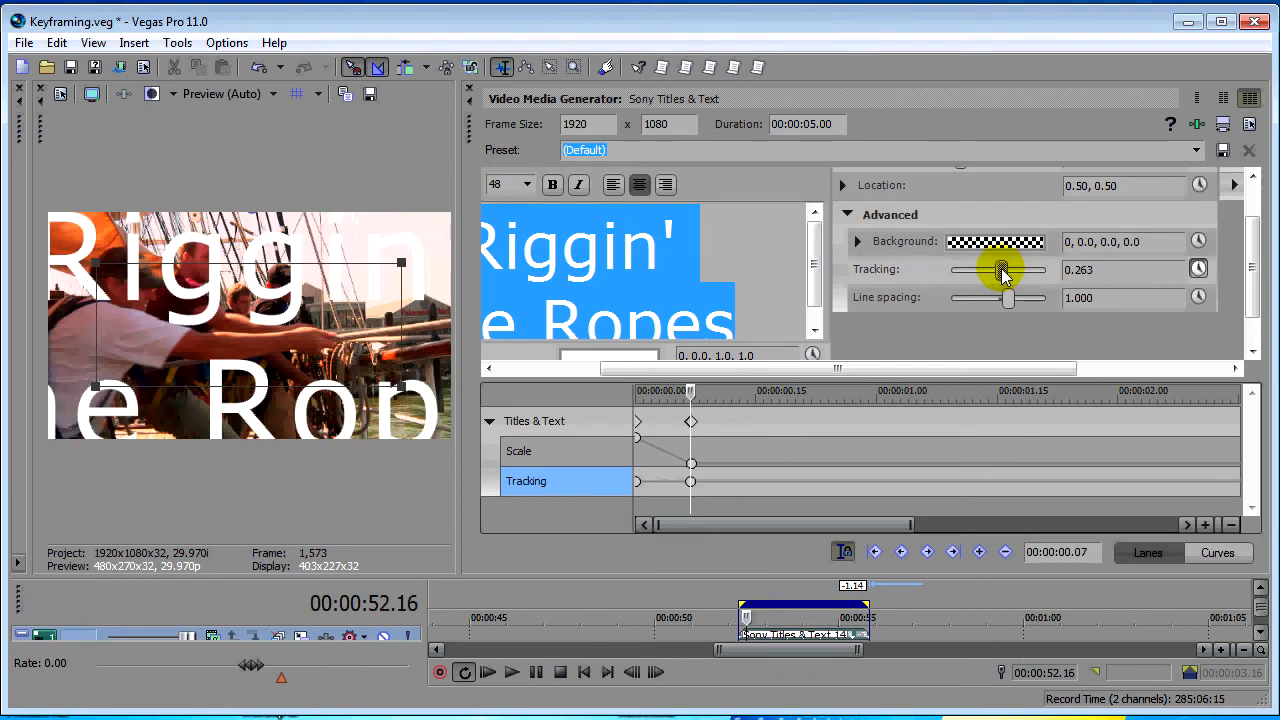
{"action": "left_click_drag", "start_coordinate": [1001, 272], "coordinate": [998, 272]}
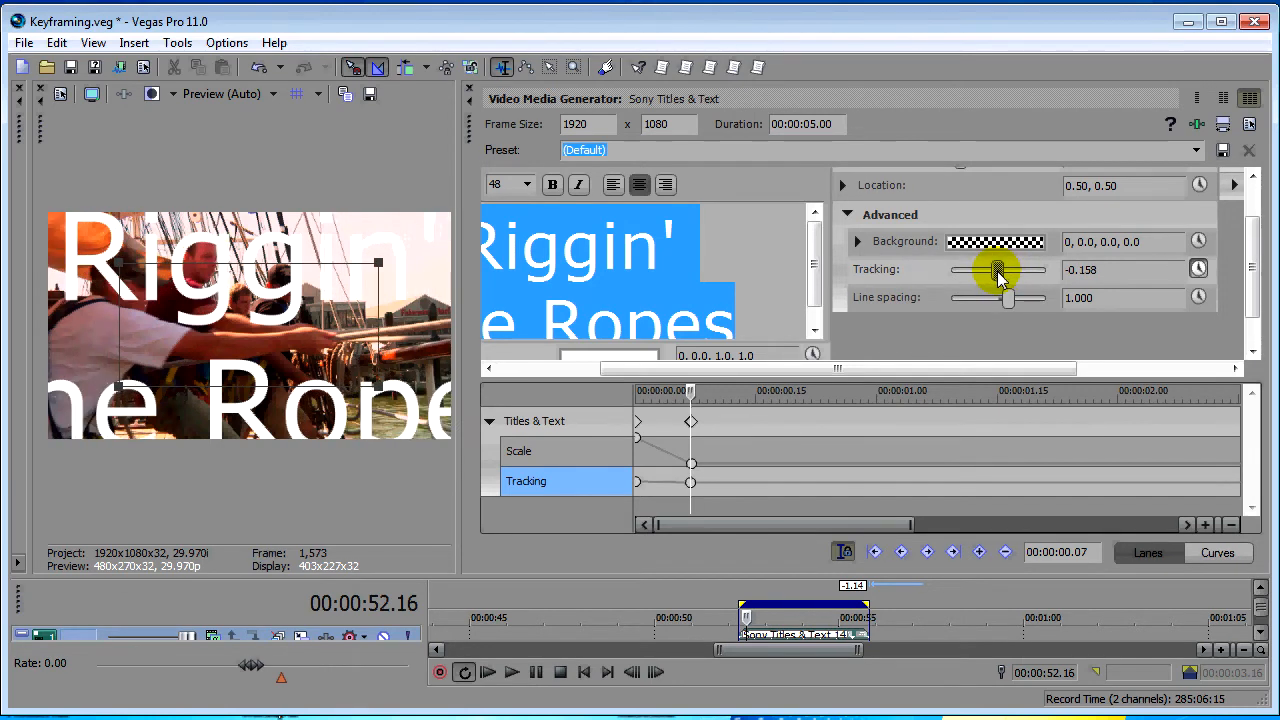
{"action": "mouse_move", "coordinate": [637, 481]}
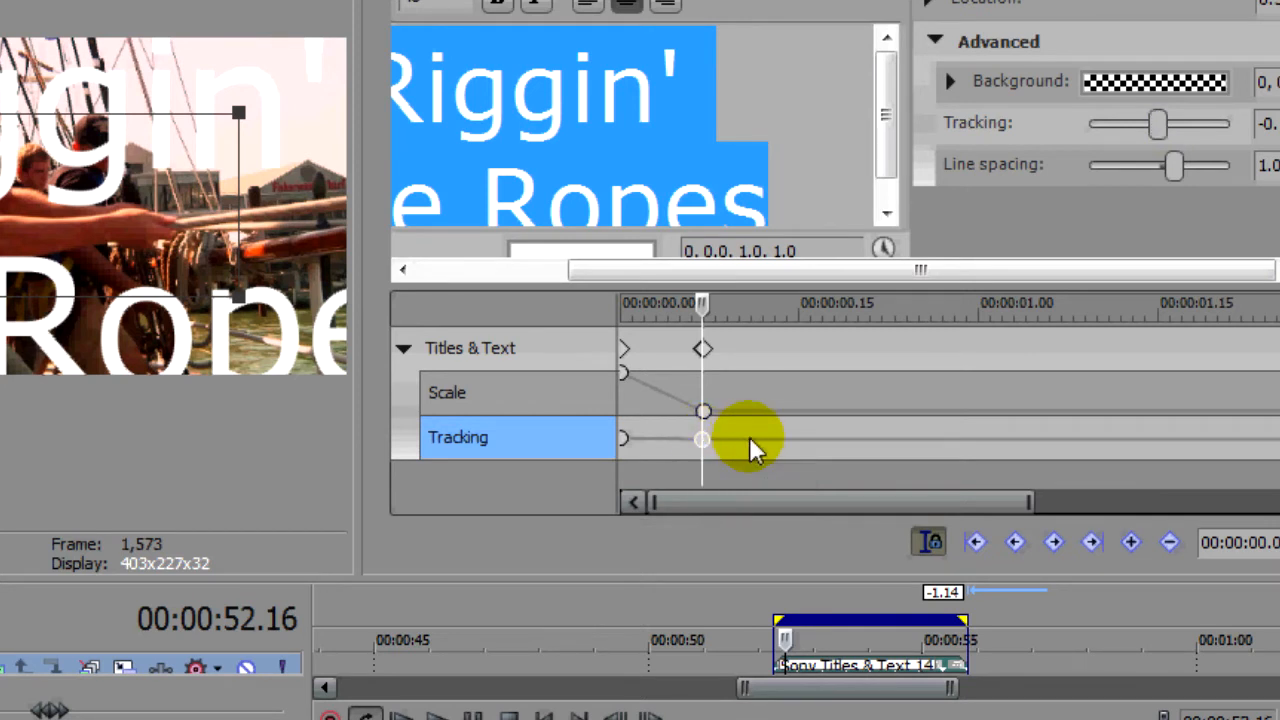
{"action": "mouse_move", "coordinate": [623, 374]}
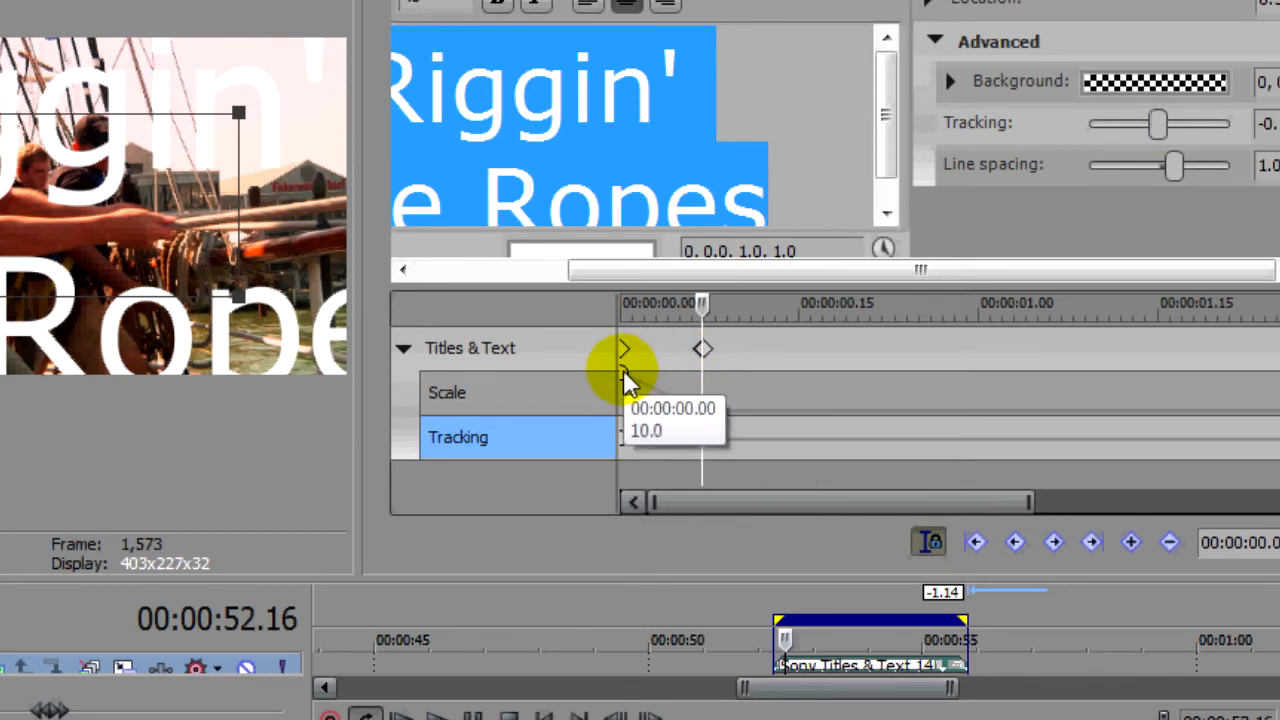
Add alternating wide and tight Tracking keyframes a few frames apart after the push-in.
{"action": "double_click", "coordinate": [702, 440]}
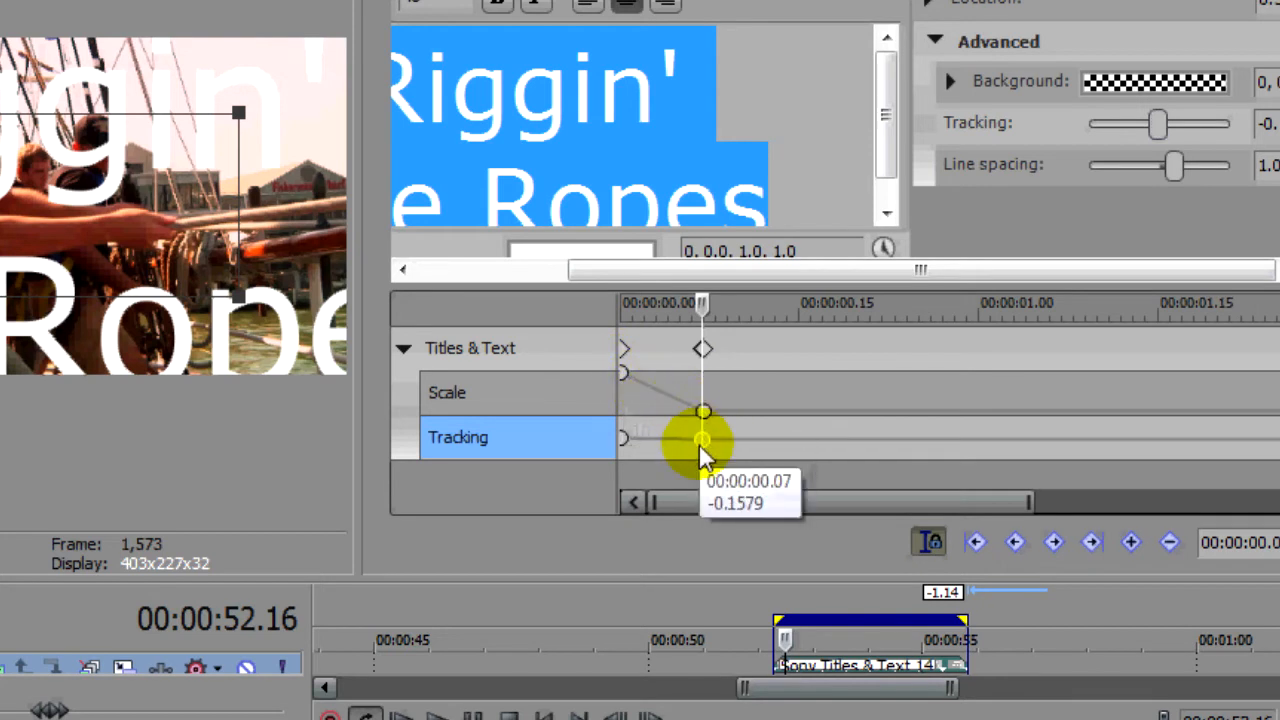
{"action": "left_click", "coordinate": [760, 442]}
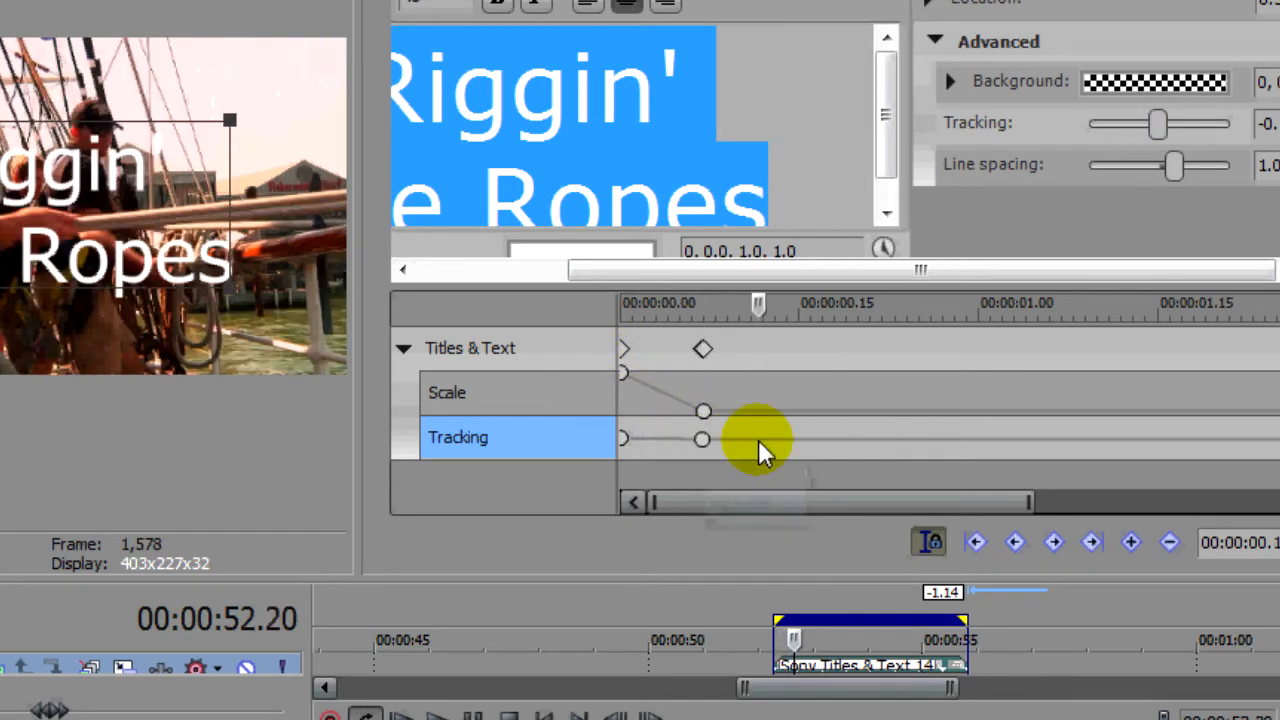
{"action": "left_click", "coordinate": [1157, 124]}
{"action": "left_click_drag", "start_coordinate": [1157, 124], "coordinate": [1212, 124]}
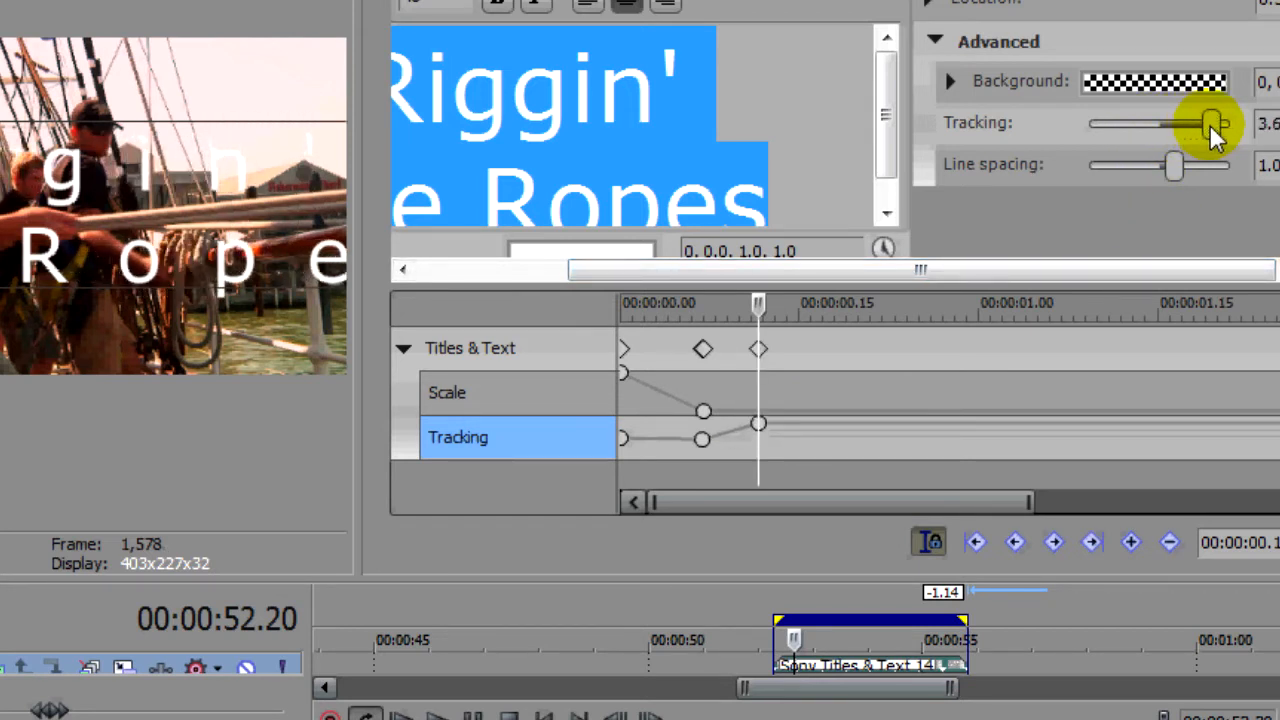
{"action": "left_click", "coordinate": [823, 428]}
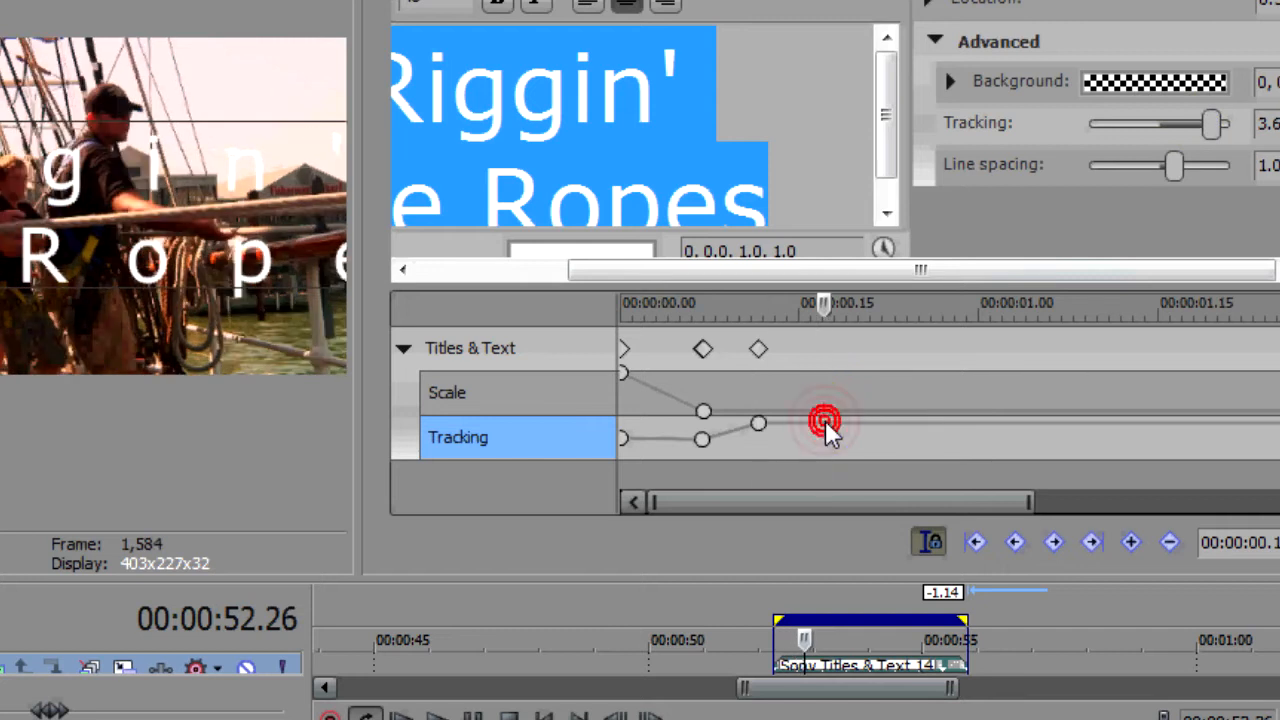
{"action": "left_click_drag", "start_coordinate": [1212, 124], "coordinate": [1163, 124]}
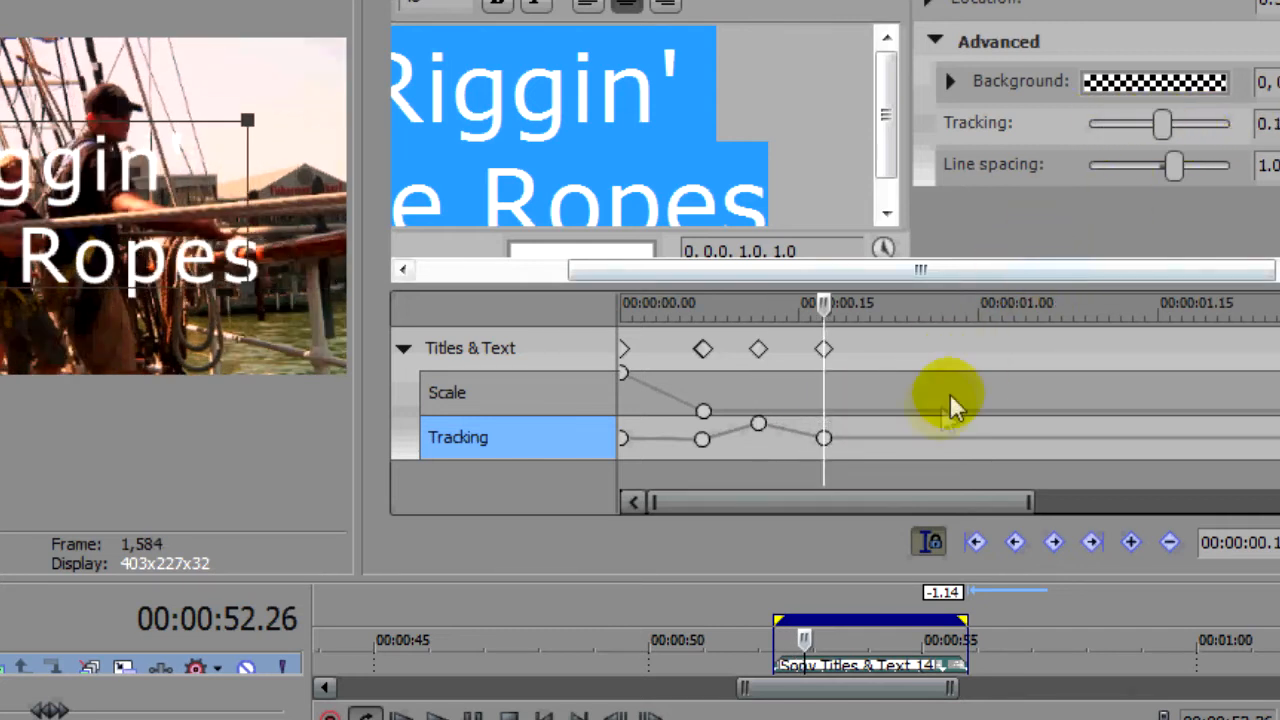
{"action": "left_click", "coordinate": [883, 440]}
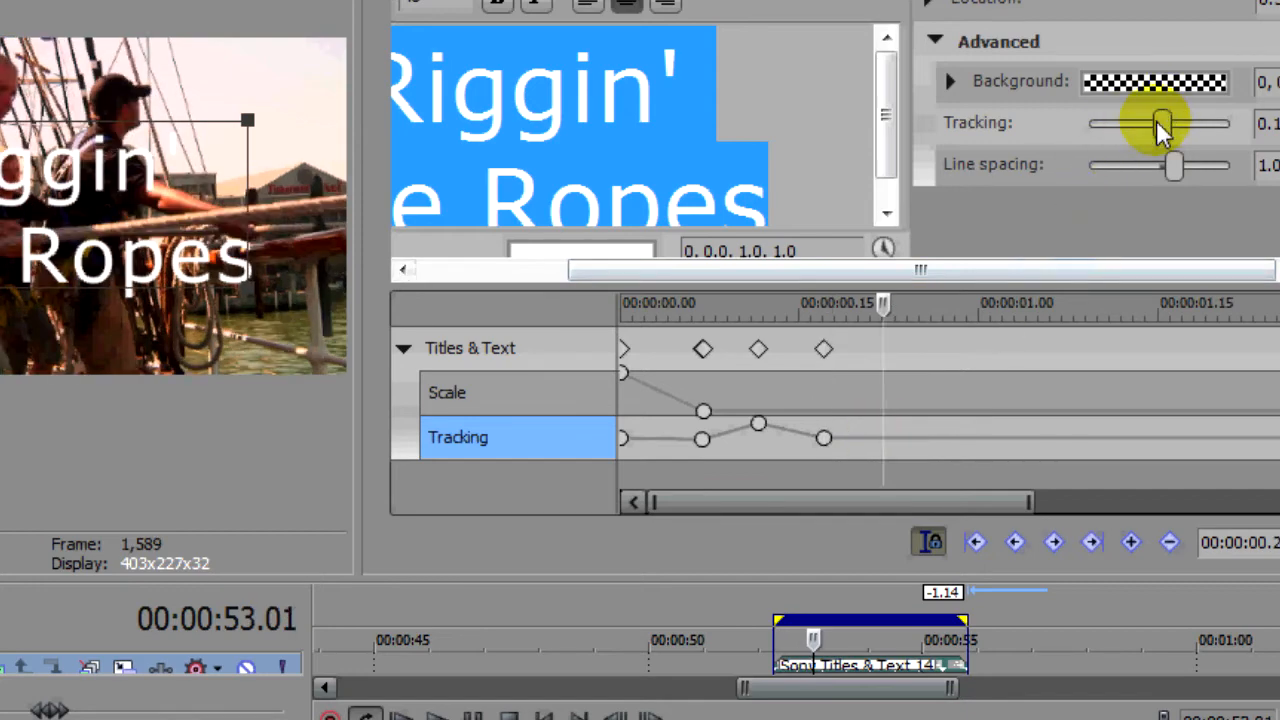
{"action": "left_click_drag", "start_coordinate": [1163, 124], "coordinate": [1128, 124]}
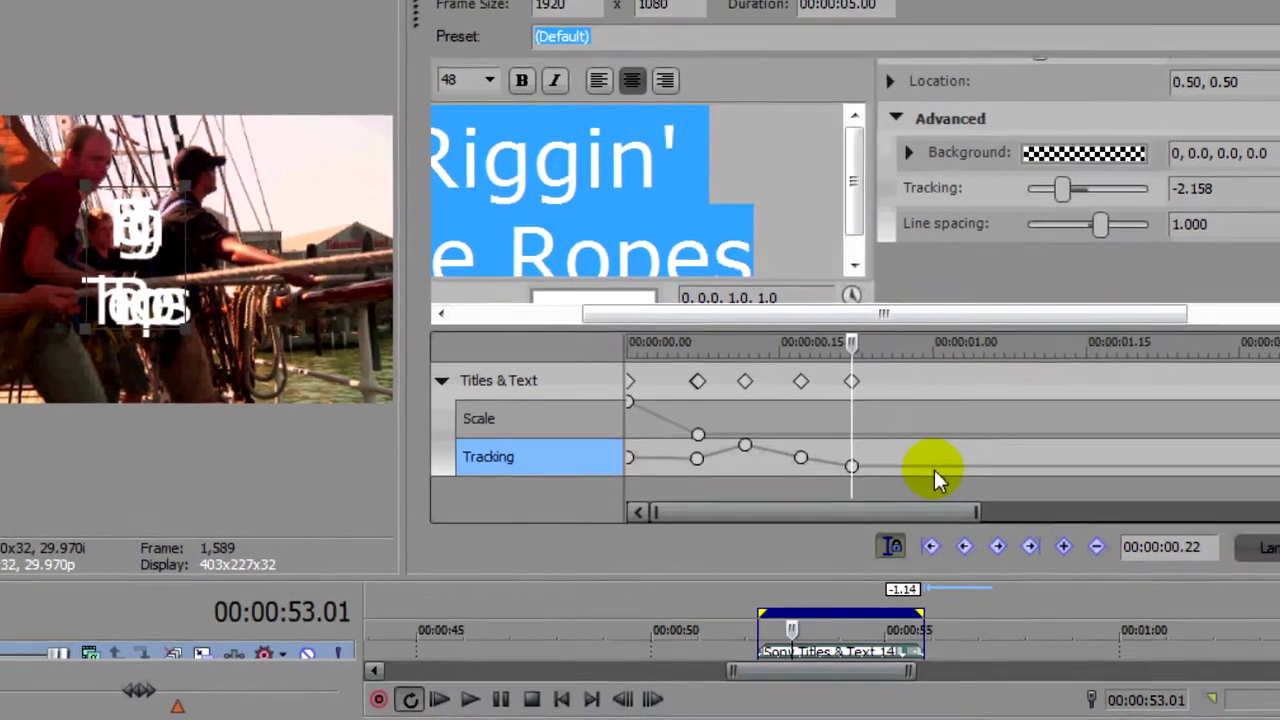
Reset Tracking to 0.000 at one second and enable Line spacing animation.
{"action": "left_click", "coordinate": [921, 470]}
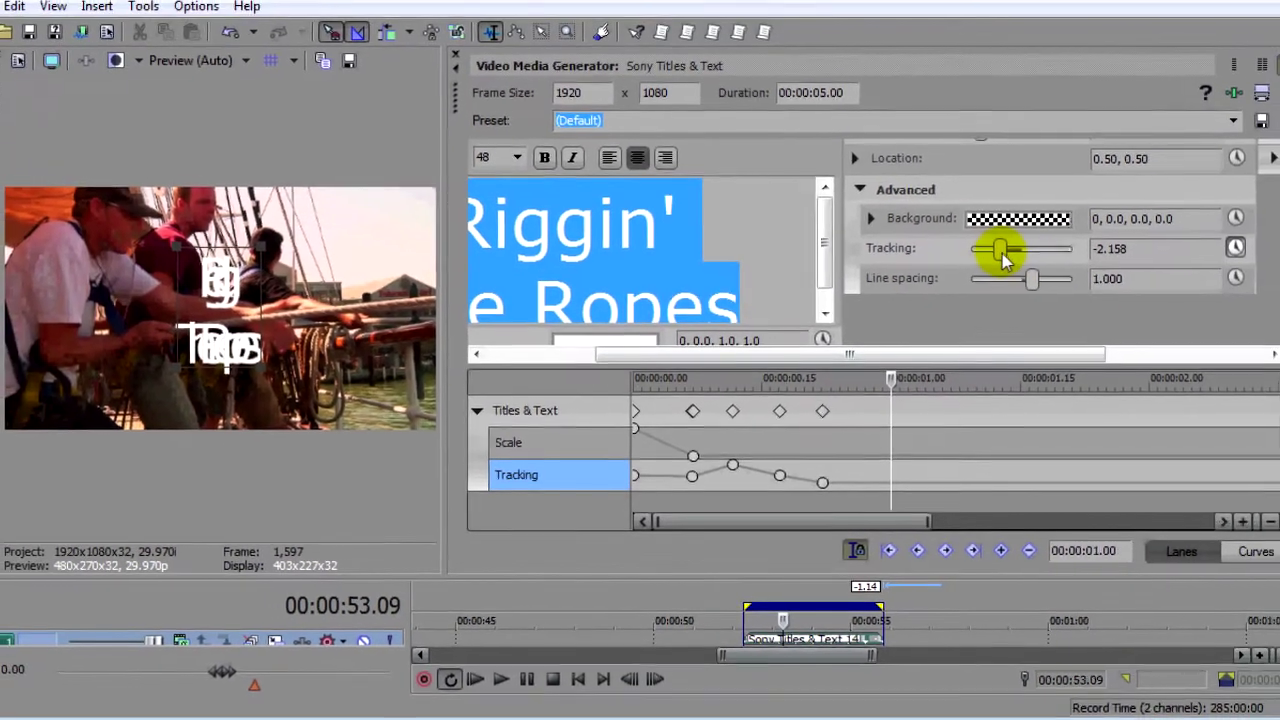
{"action": "left_click_drag", "start_coordinate": [1037, 211], "coordinate": [1075, 211]}
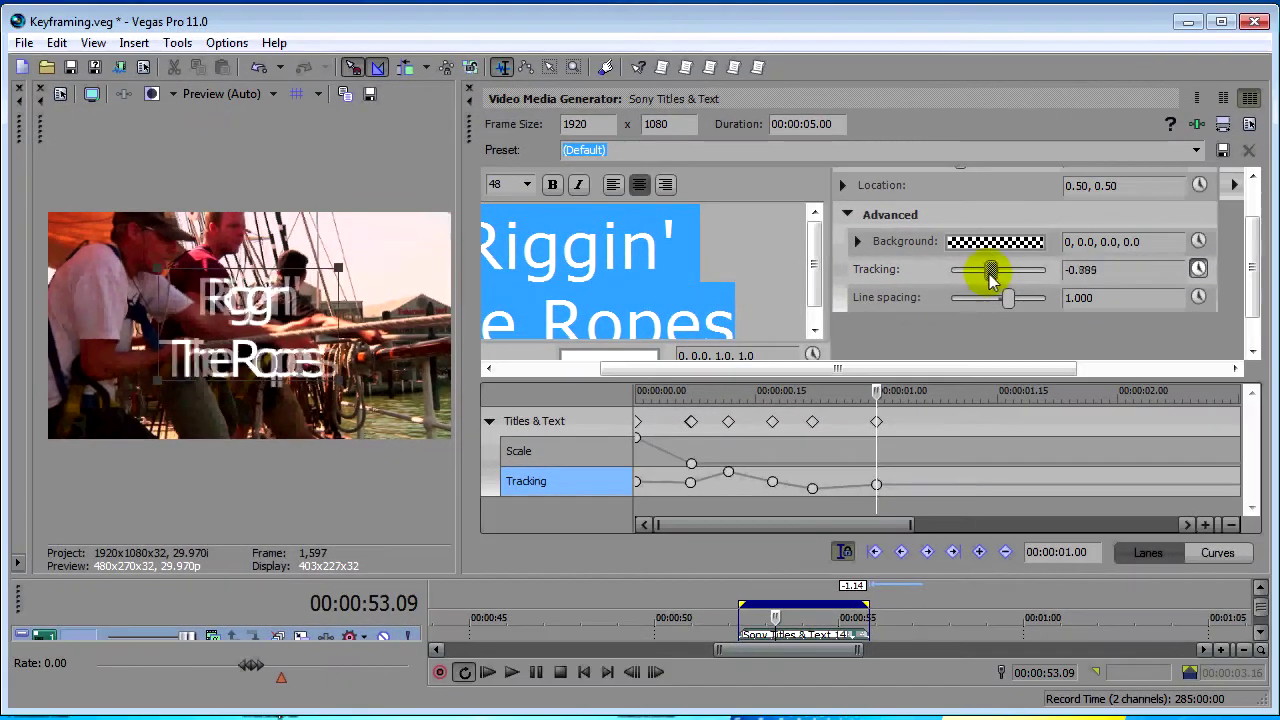
{"action": "left_click_drag", "start_coordinate": [990, 269], "coordinate": [983, 269]}
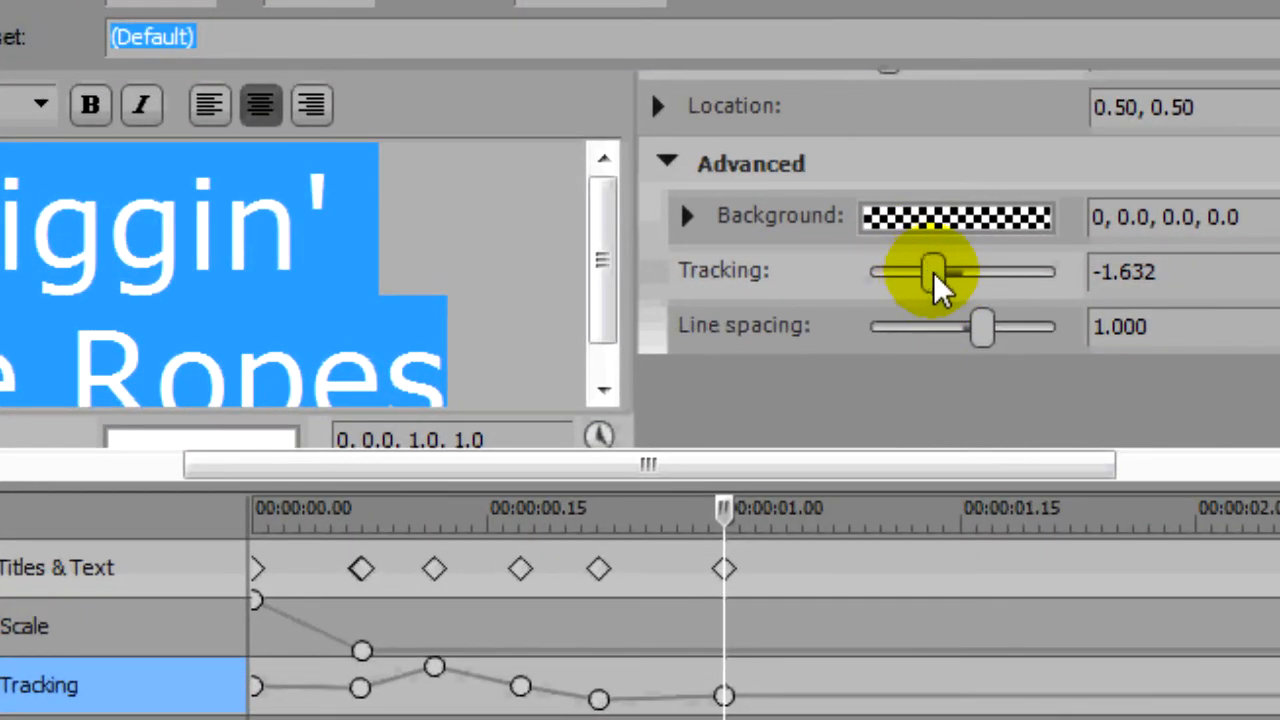
{"action": "double_click", "coordinate": [933, 272]}
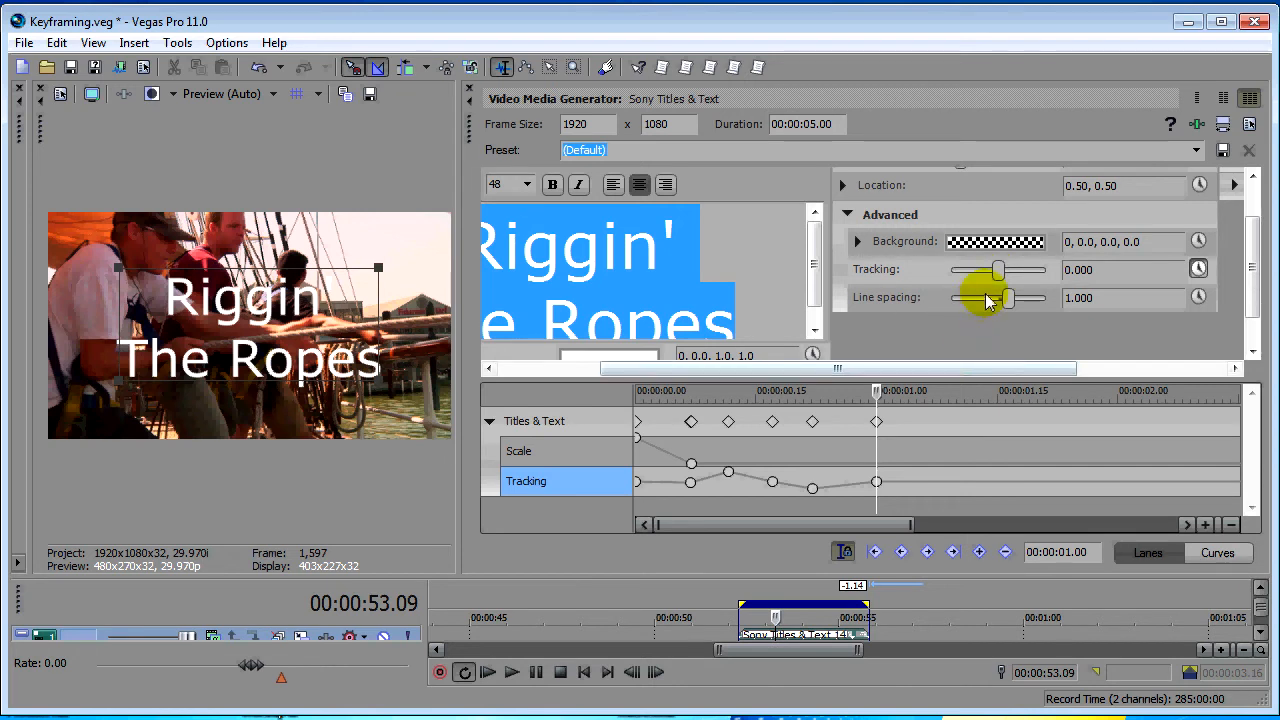
{"action": "left_click", "coordinate": [1199, 297]}
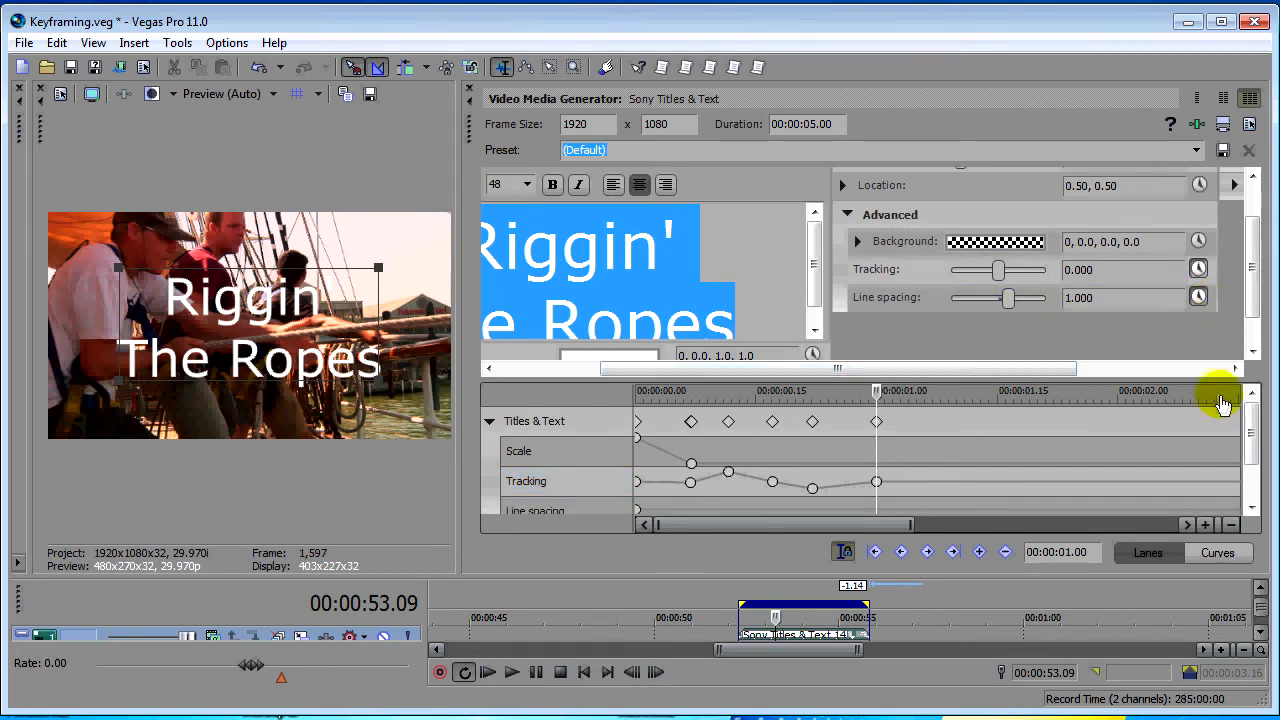
{"action": "left_click_drag", "start_coordinate": [1251, 420], "coordinate": [1251, 455]}
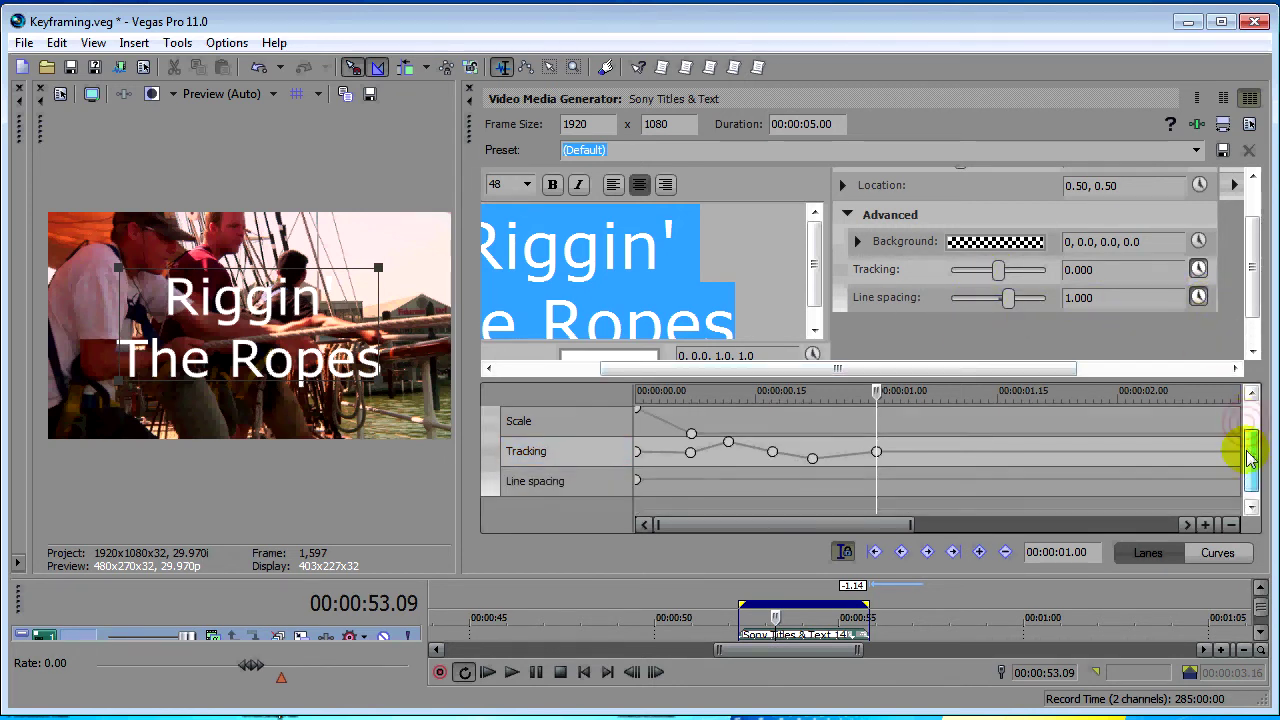
Add a Line spacing keyframe aligned at one second on its lane.
{"action": "left_click", "coordinate": [572, 482]}
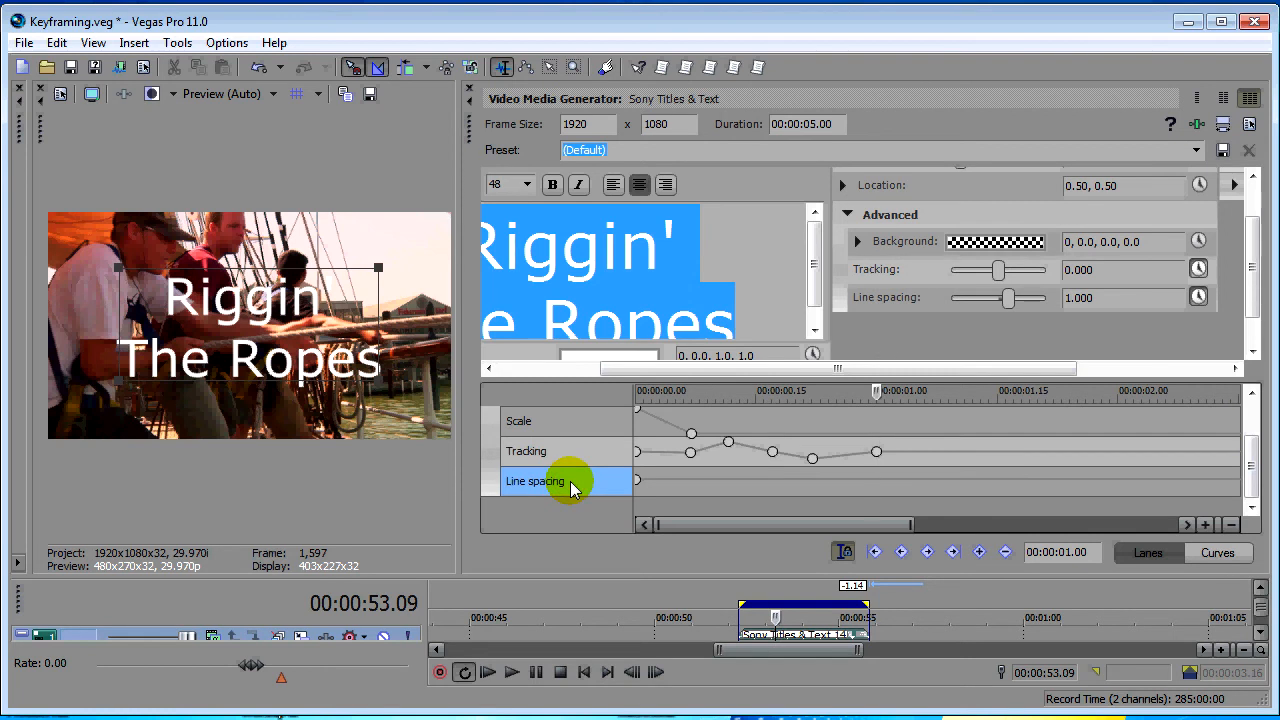
{"action": "double_click", "coordinate": [901, 483]}
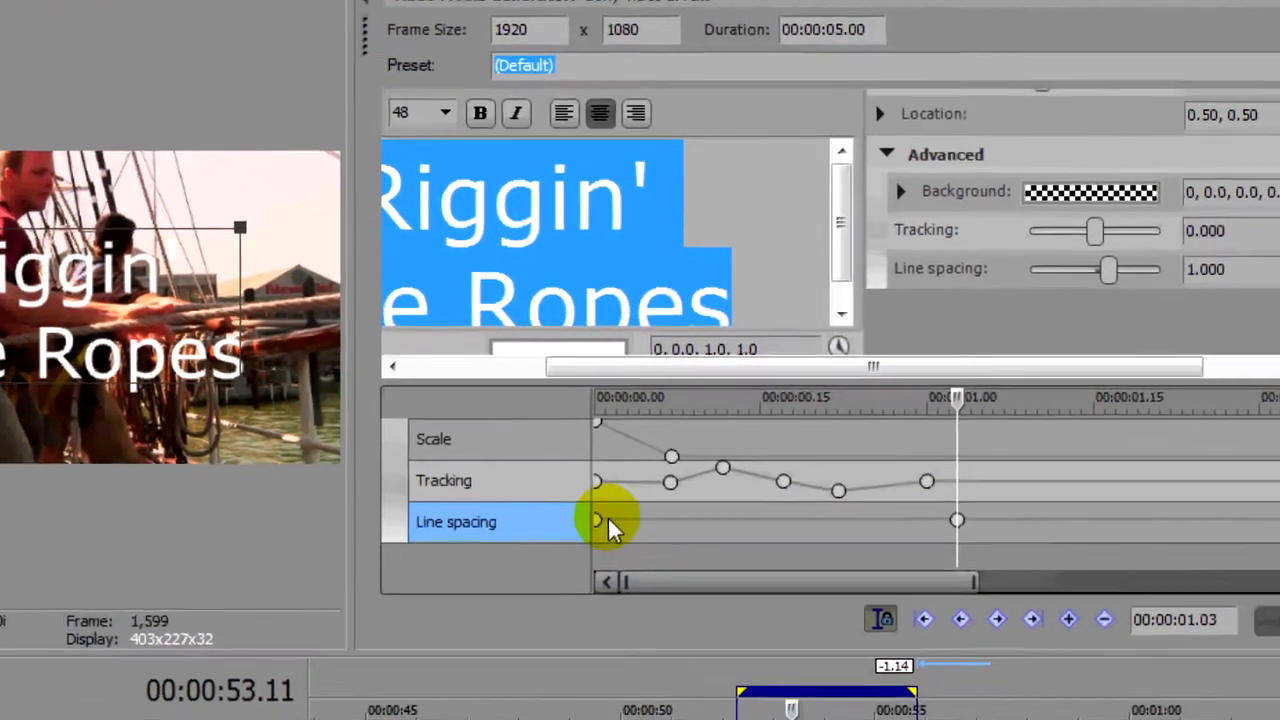
{"action": "mouse_move", "coordinate": [876, 452]}
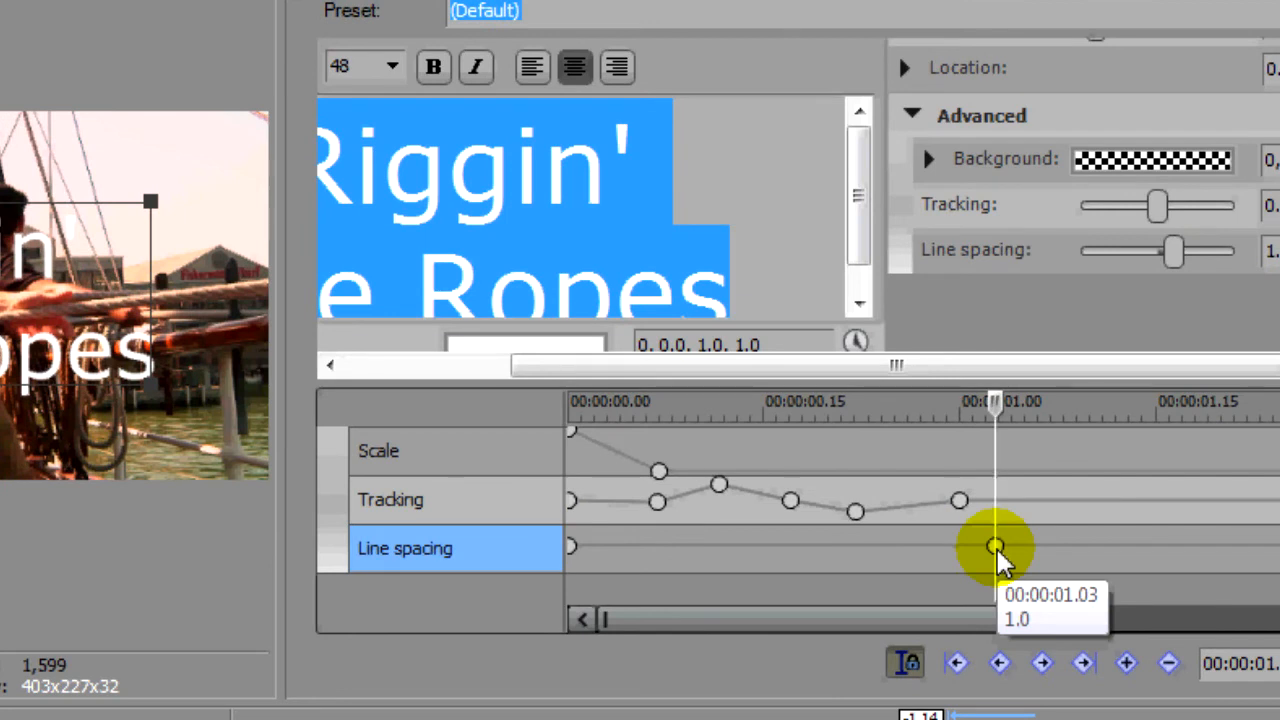
{"action": "left_click", "coordinate": [958, 500]}
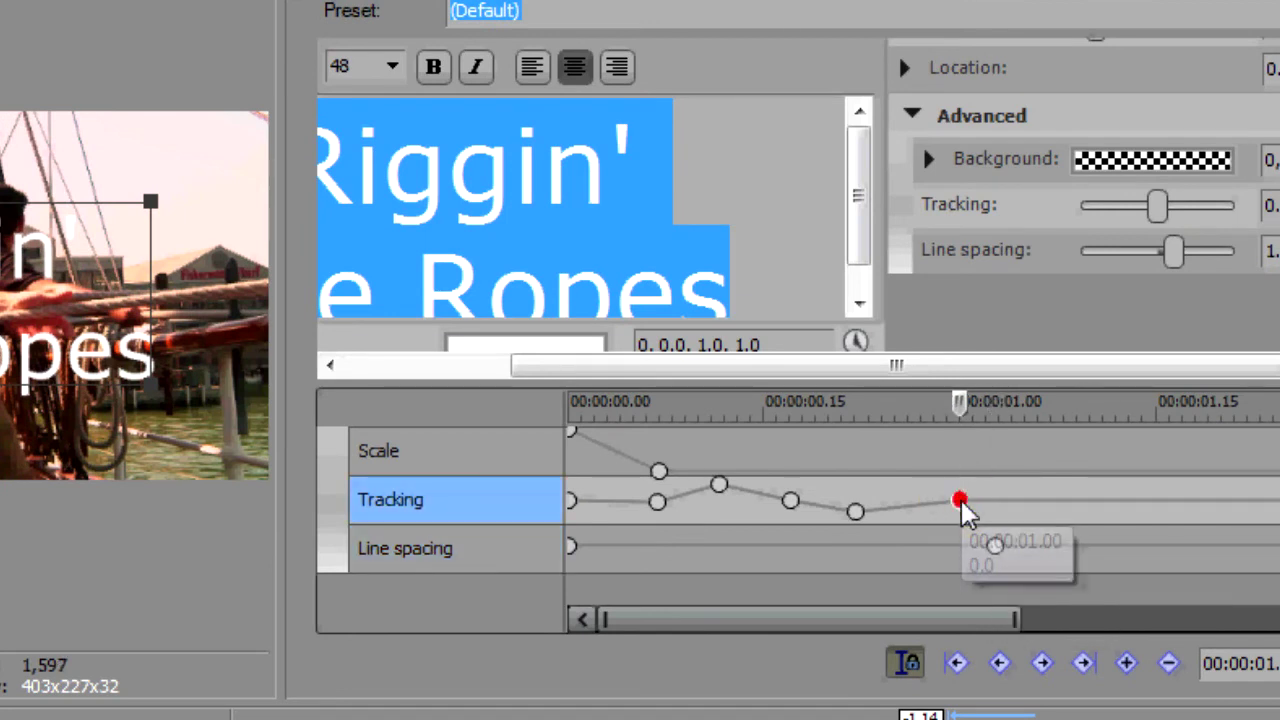
{"action": "left_click", "coordinate": [995, 547]}
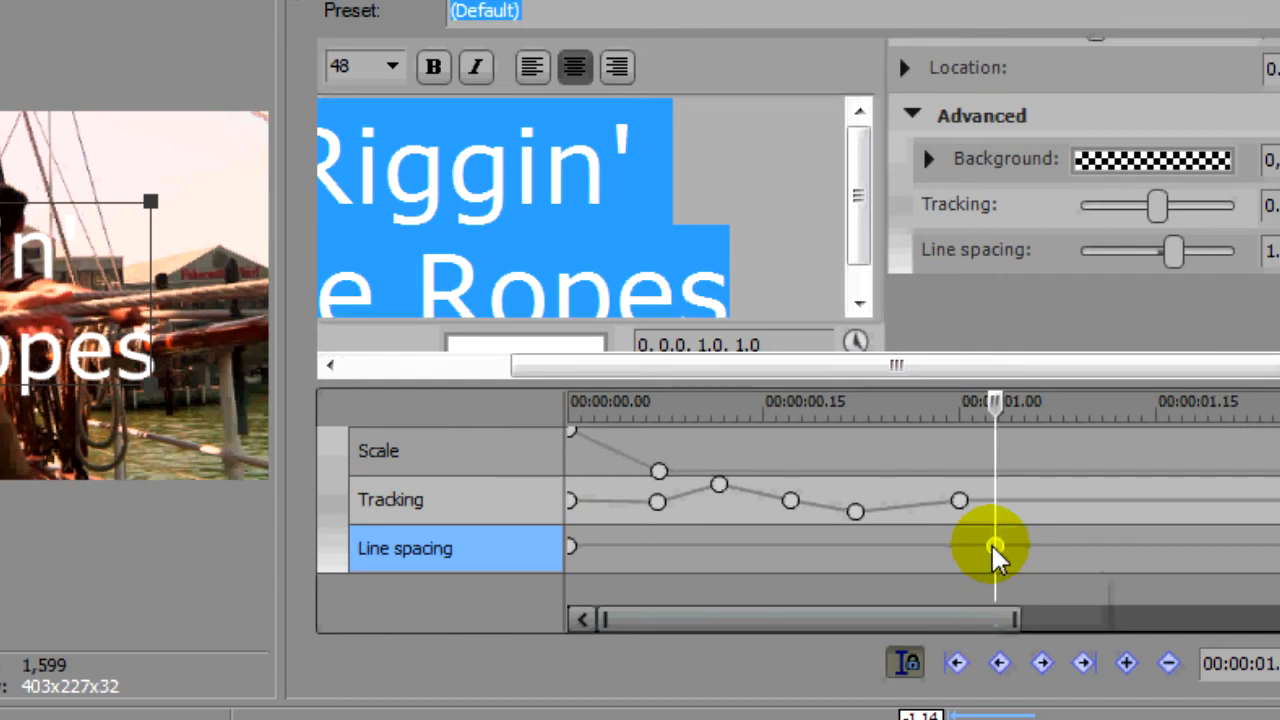
{"action": "left_click", "coordinate": [996, 548]}
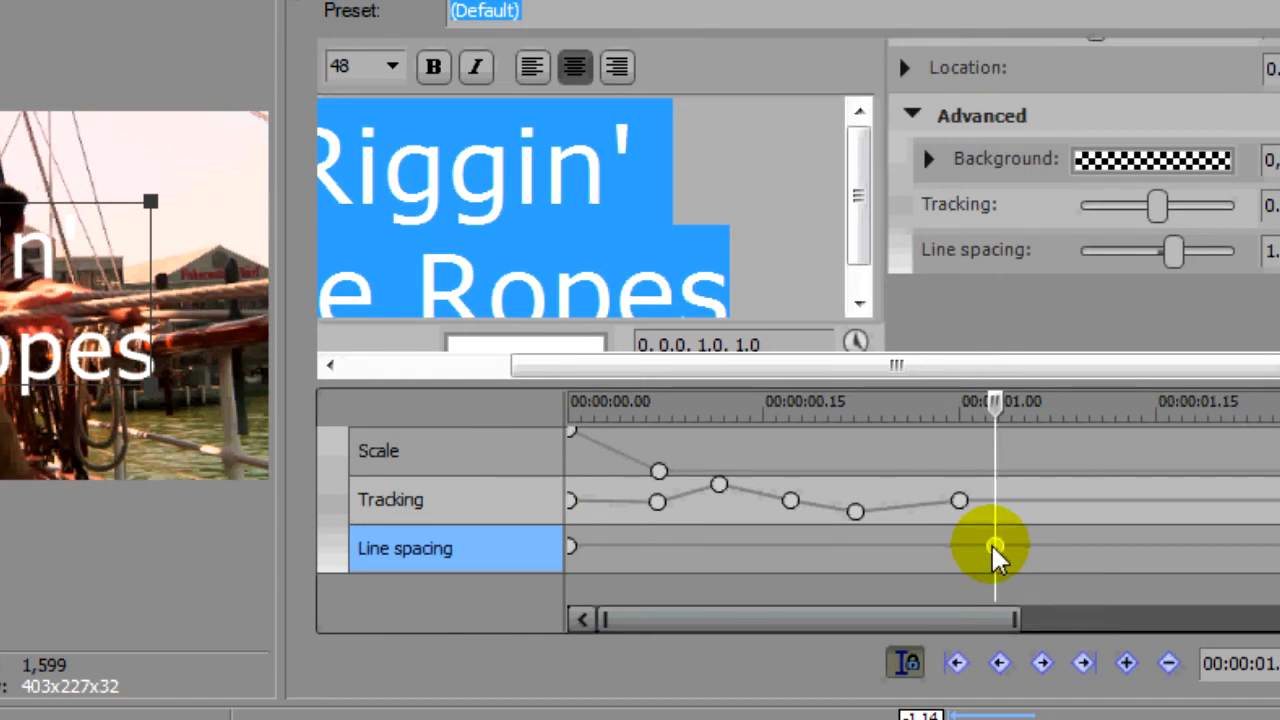
{"action": "left_click", "coordinate": [996, 548]}
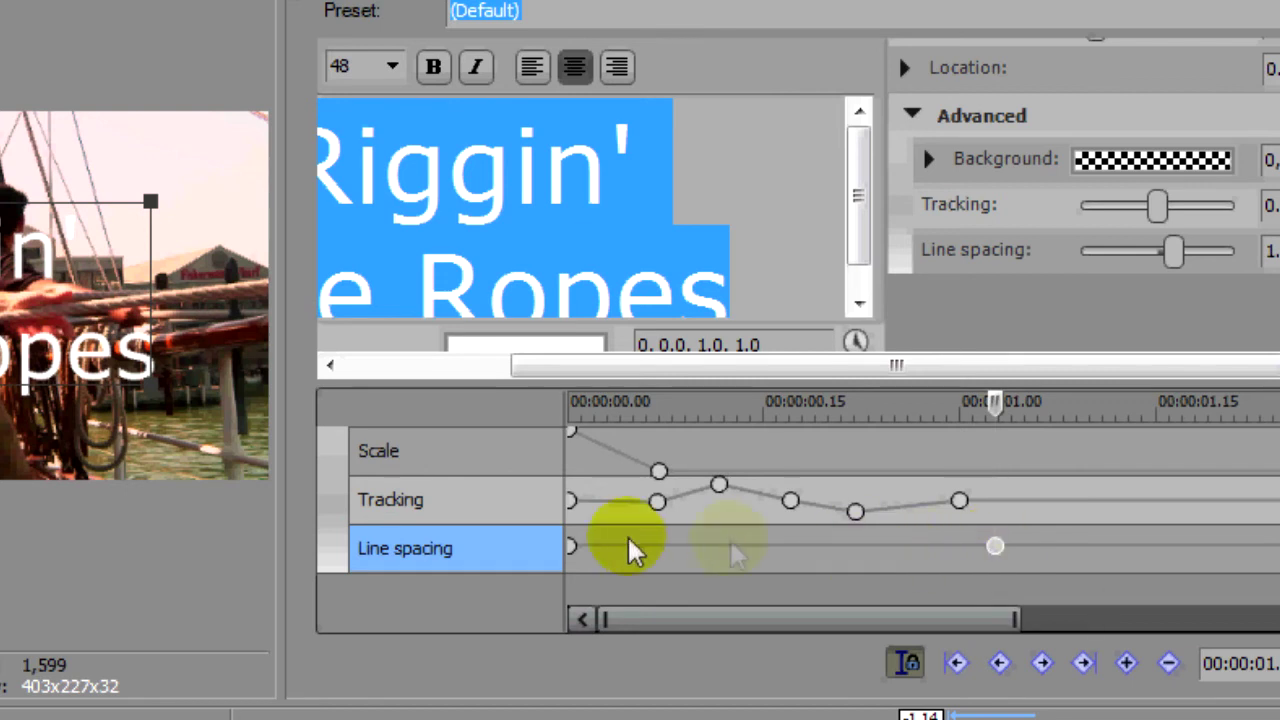
Set alternating wide and overlapping Line spacing keyframes every few frames, settling at 1.000 near two seconds.
{"action": "left_click", "coordinate": [1175, 252]}
{"action": "left_click_drag", "start_coordinate": [1178, 258], "coordinate": [1212, 262]}
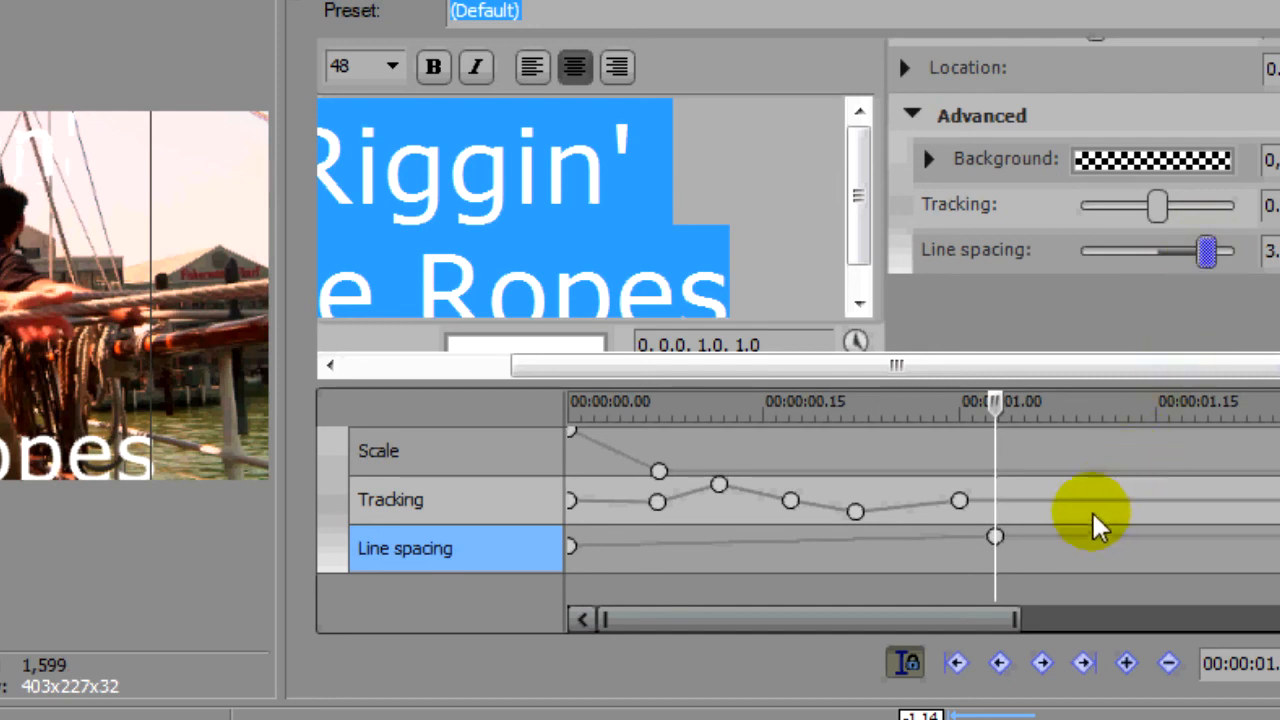
{"action": "left_click", "coordinate": [1066, 540]}
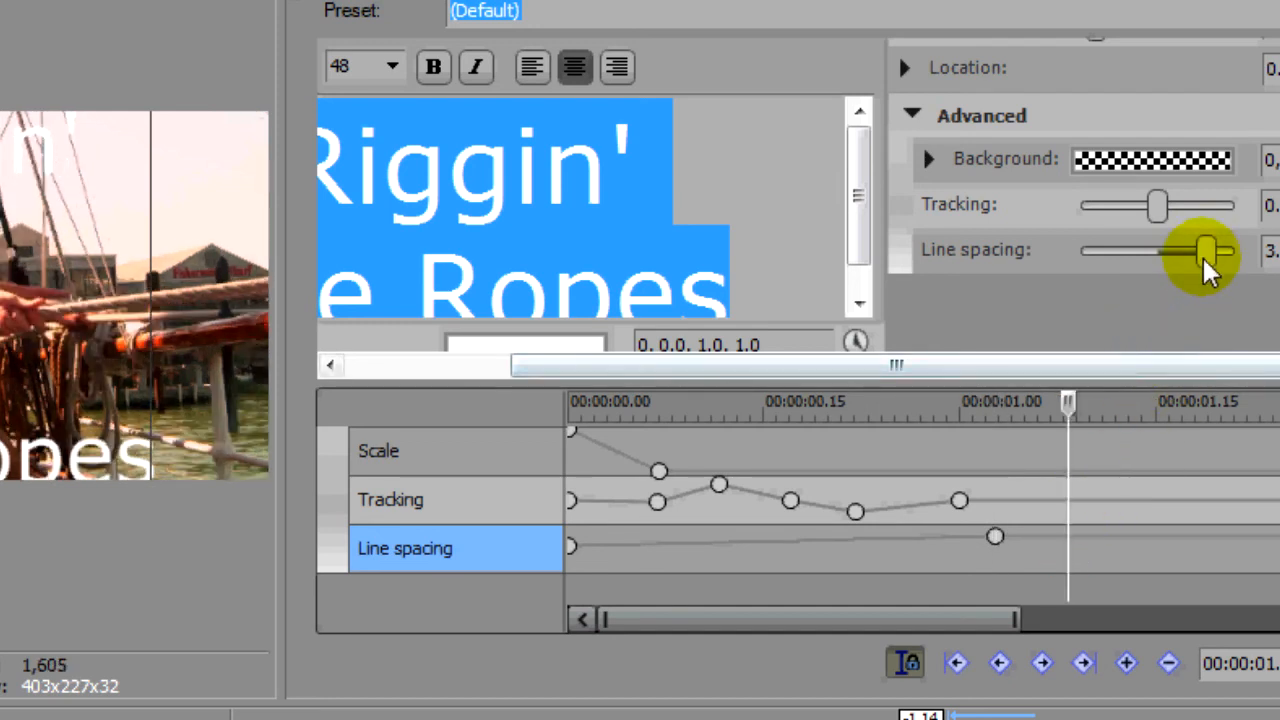
{"action": "left_click_drag", "start_coordinate": [1208, 252], "coordinate": [1095, 258]}
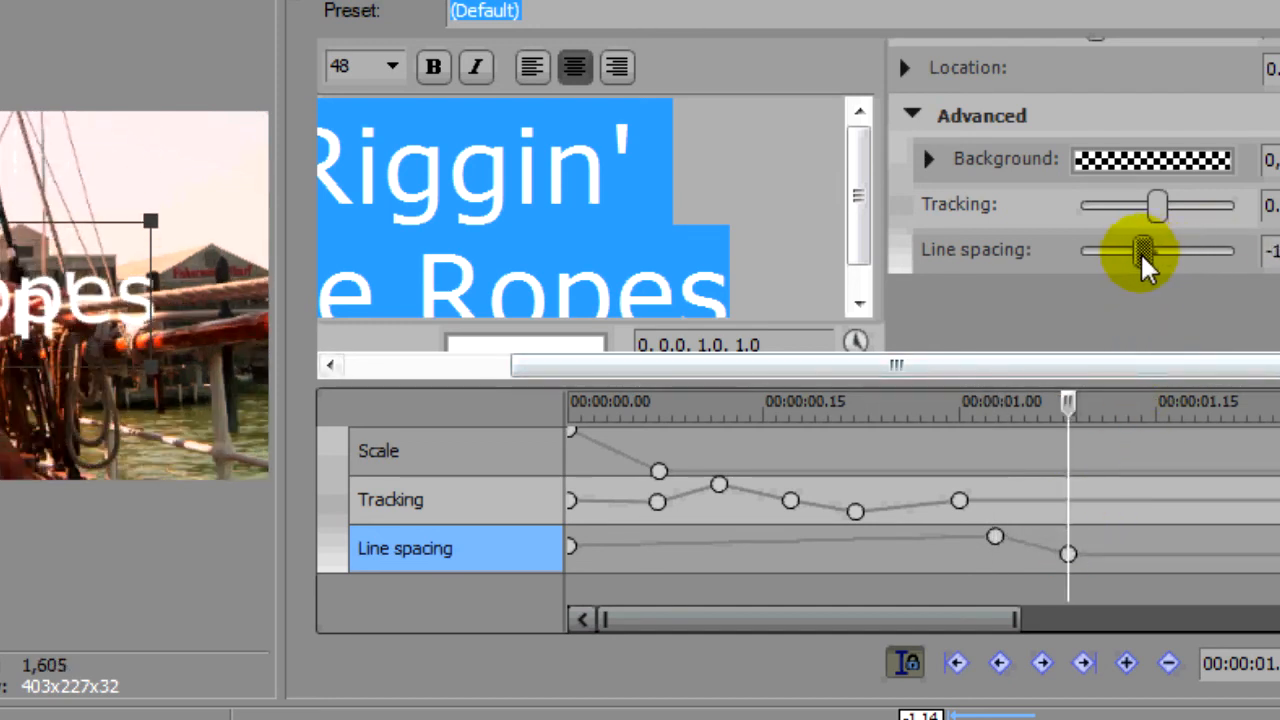
{"action": "left_click", "coordinate": [1128, 545]}
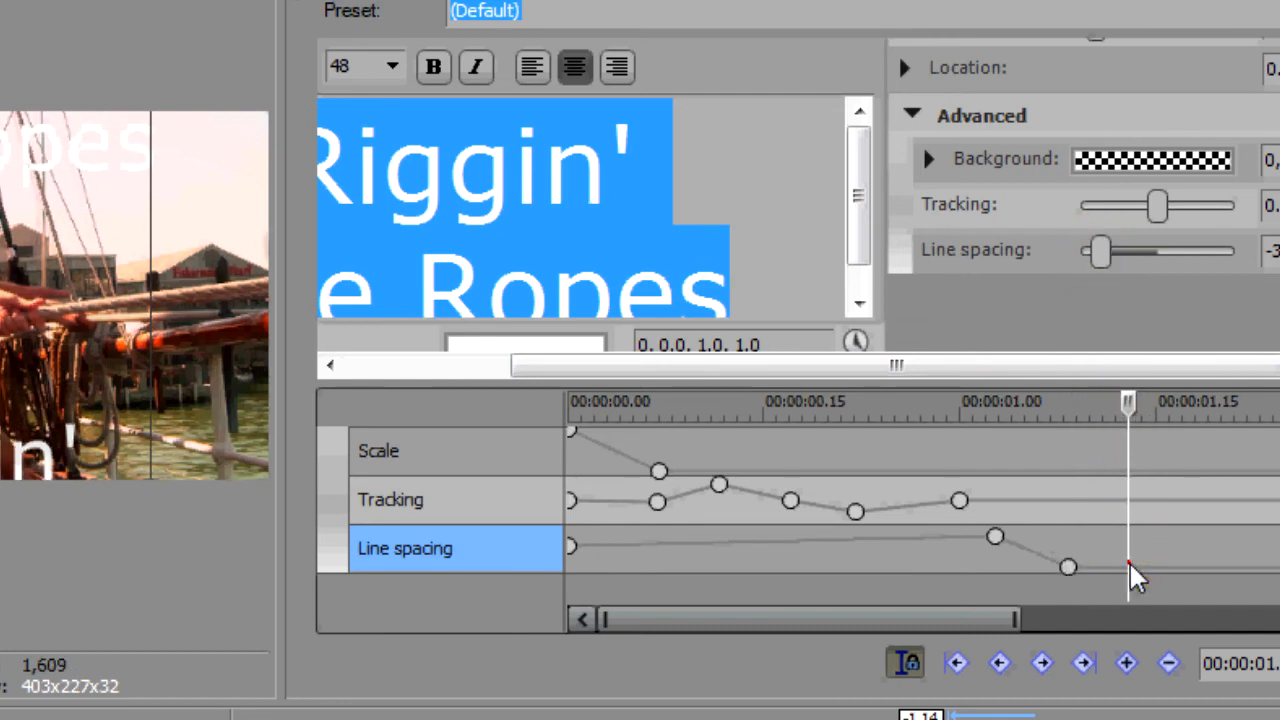
{"action": "left_click_drag", "start_coordinate": [1098, 252], "coordinate": [1198, 258]}
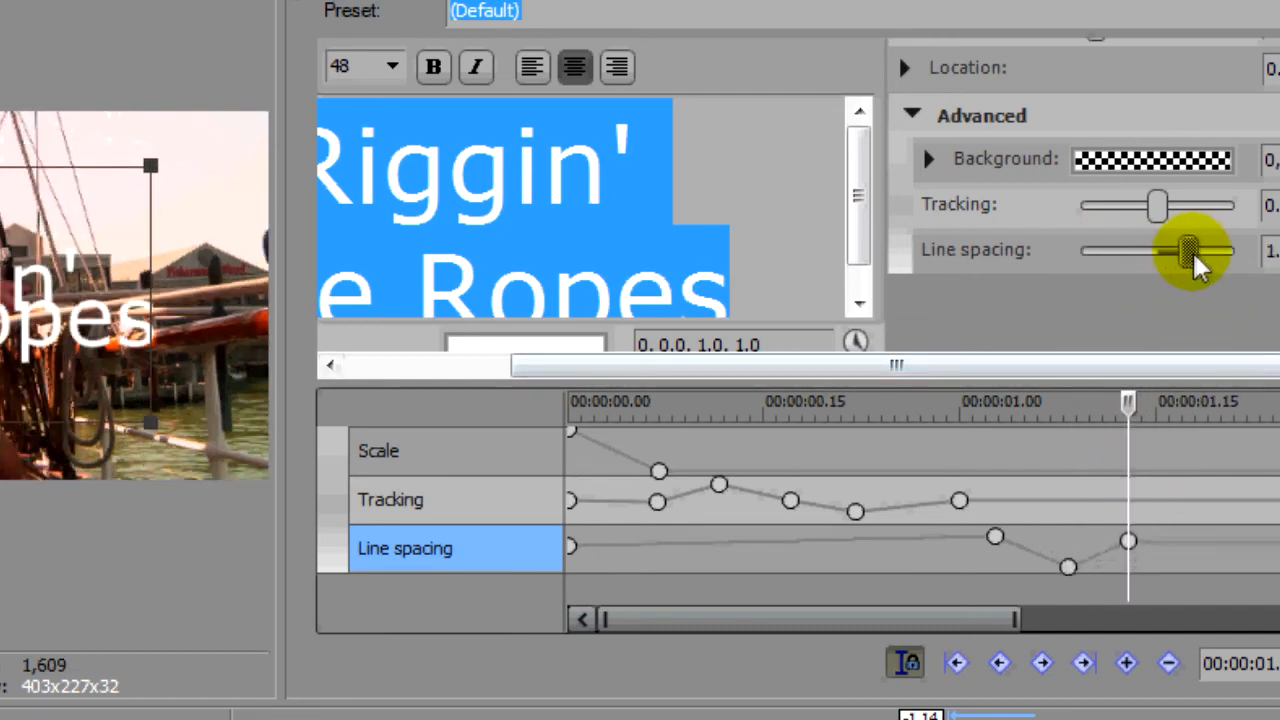
{"action": "left_click", "coordinate": [1208, 545]}
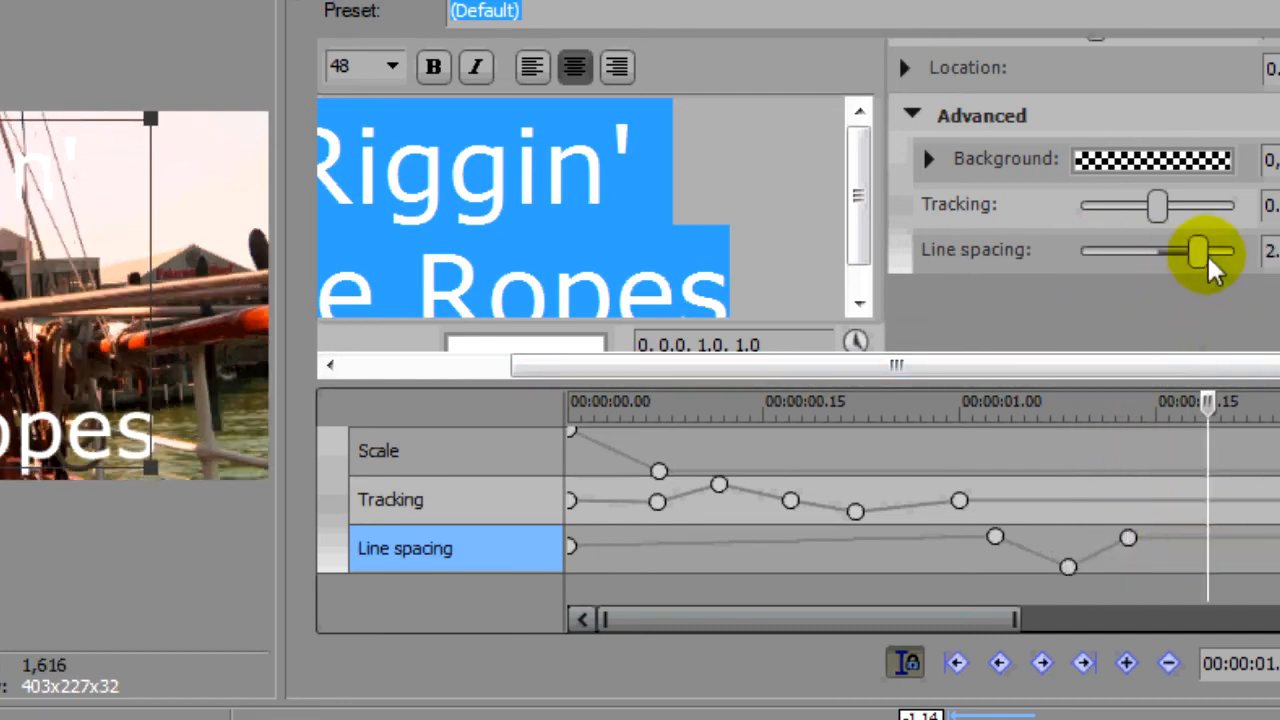
{"action": "left_click_drag", "start_coordinate": [1198, 252], "coordinate": [1130, 252]}
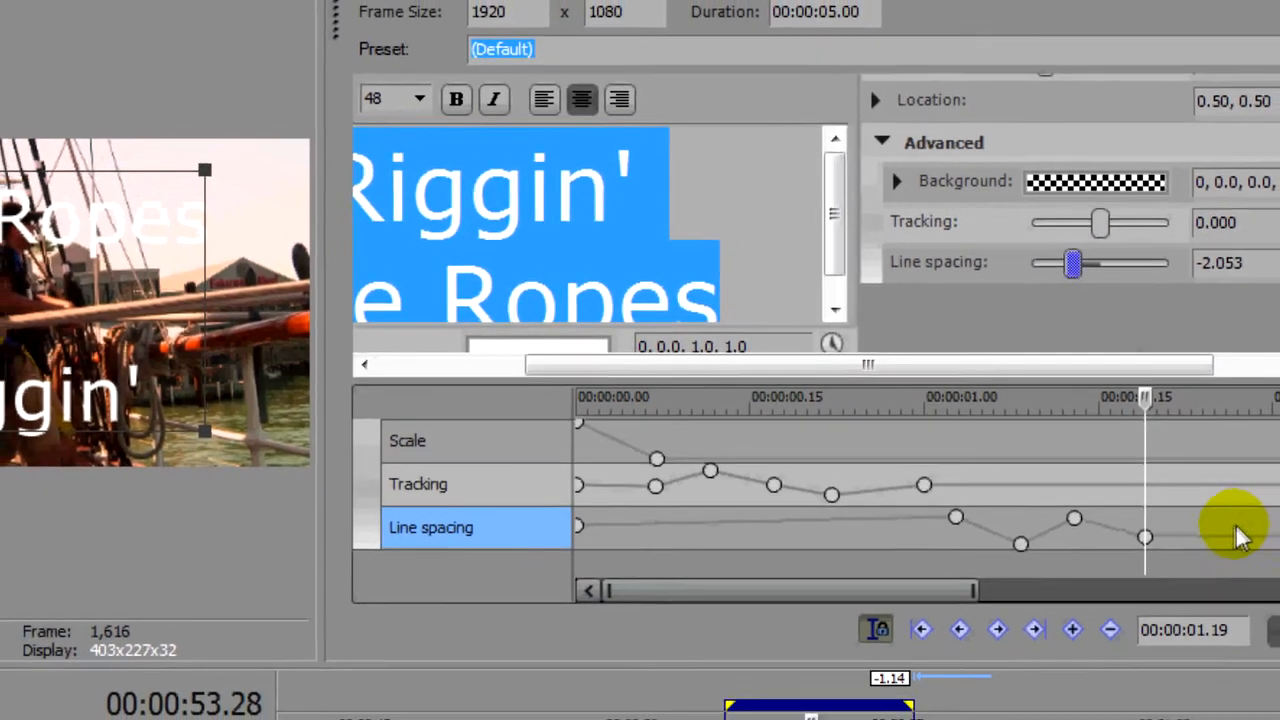
{"action": "left_click", "coordinate": [1270, 545]}
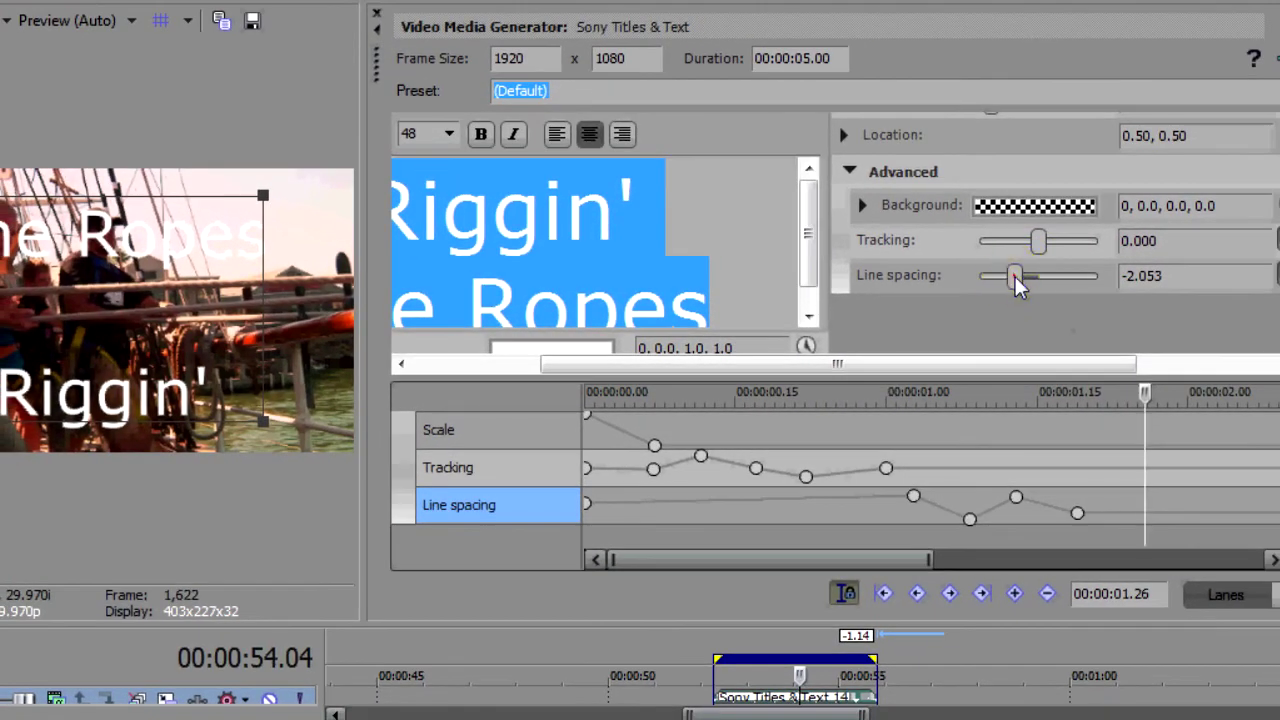
{"action": "left_click_drag", "start_coordinate": [1015, 276], "coordinate": [1080, 276]}
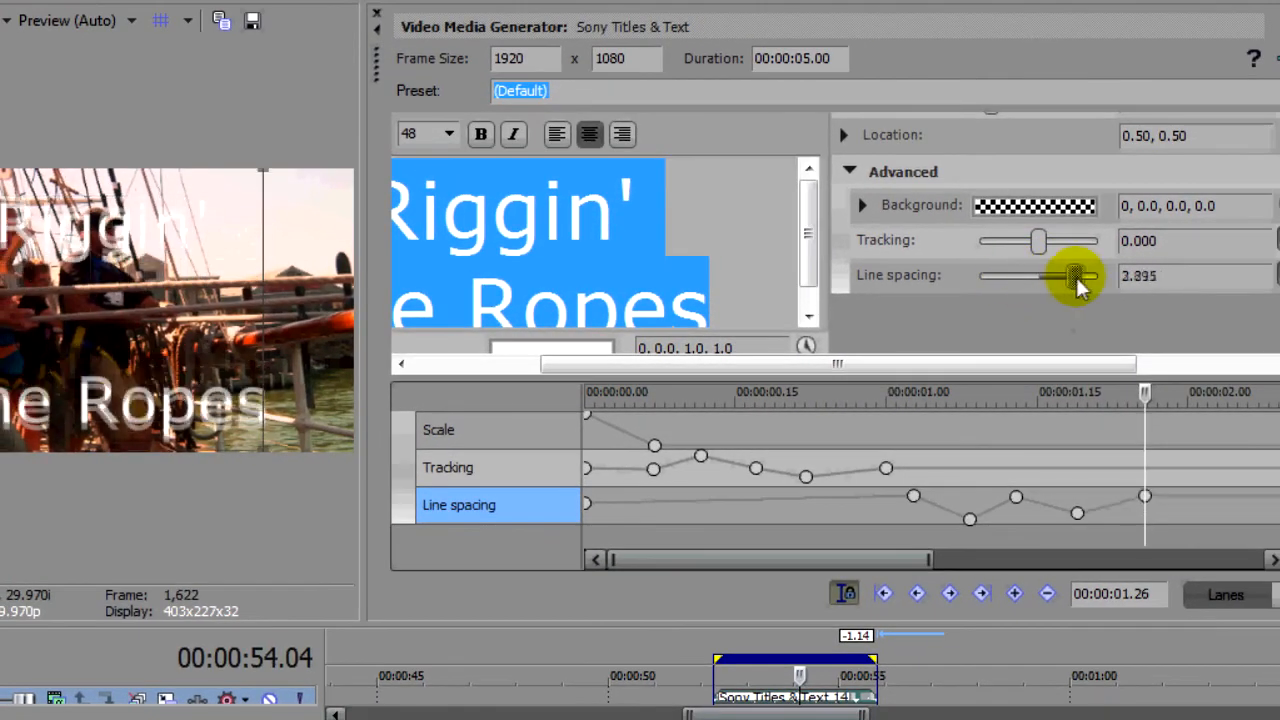
{"action": "left_click", "coordinate": [1205, 500]}
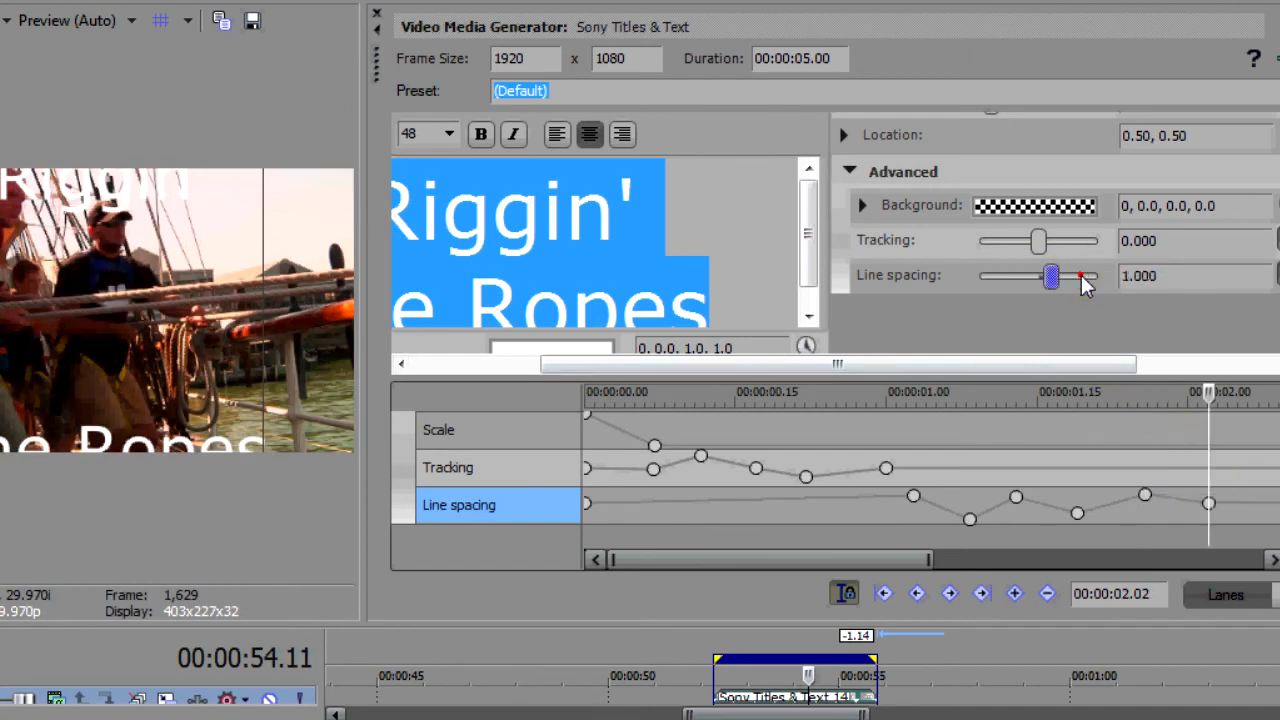
{"action": "left_click_drag", "start_coordinate": [1083, 276], "coordinate": [1052, 276]}
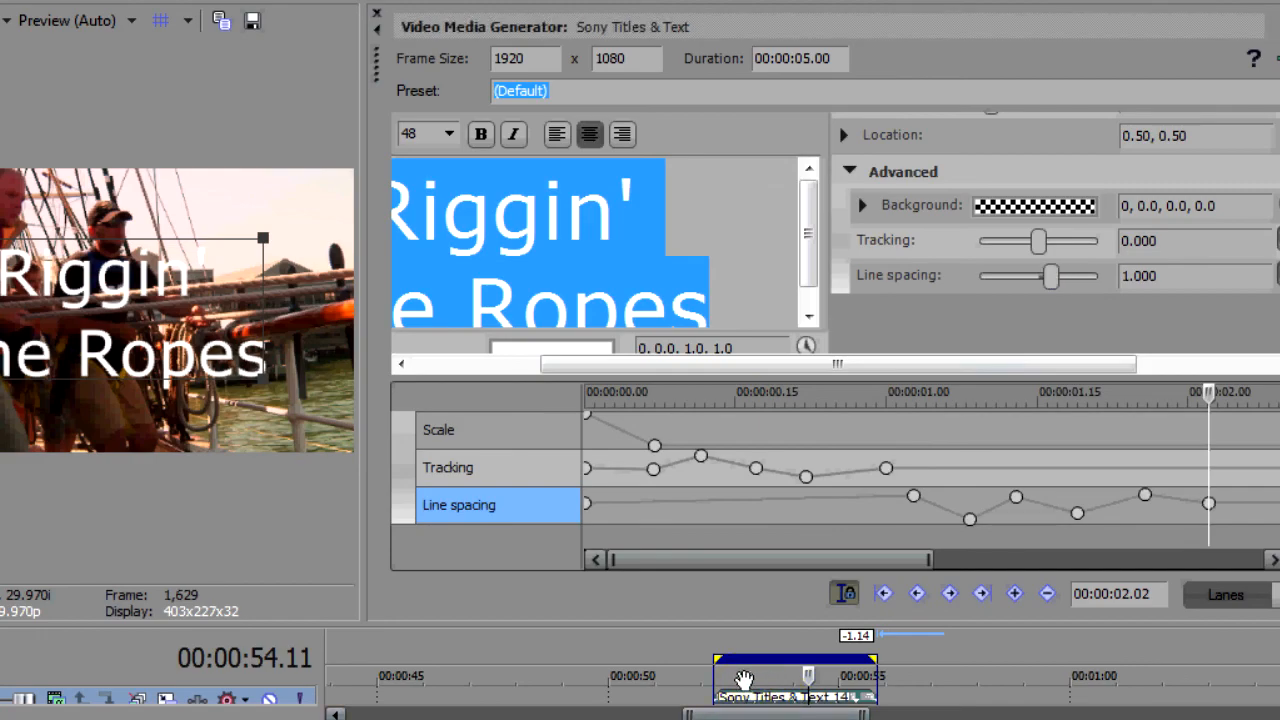
{"action": "left_click", "coordinate": [744, 680]}
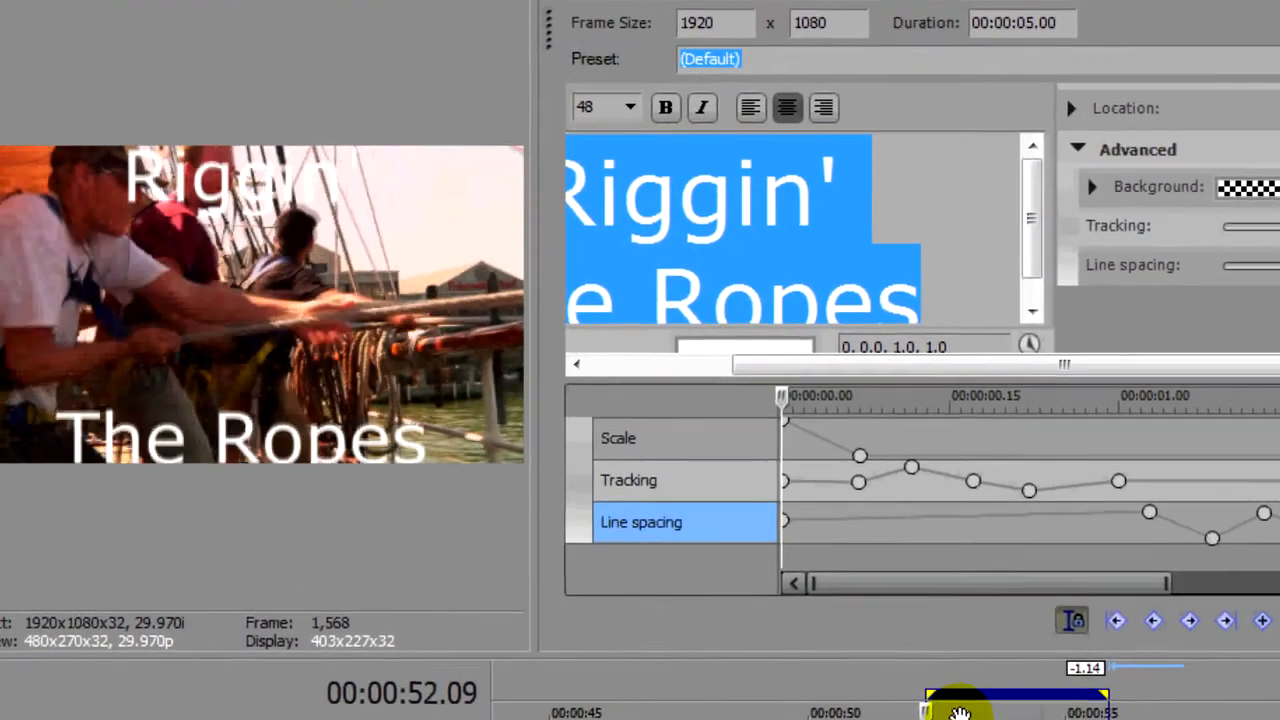